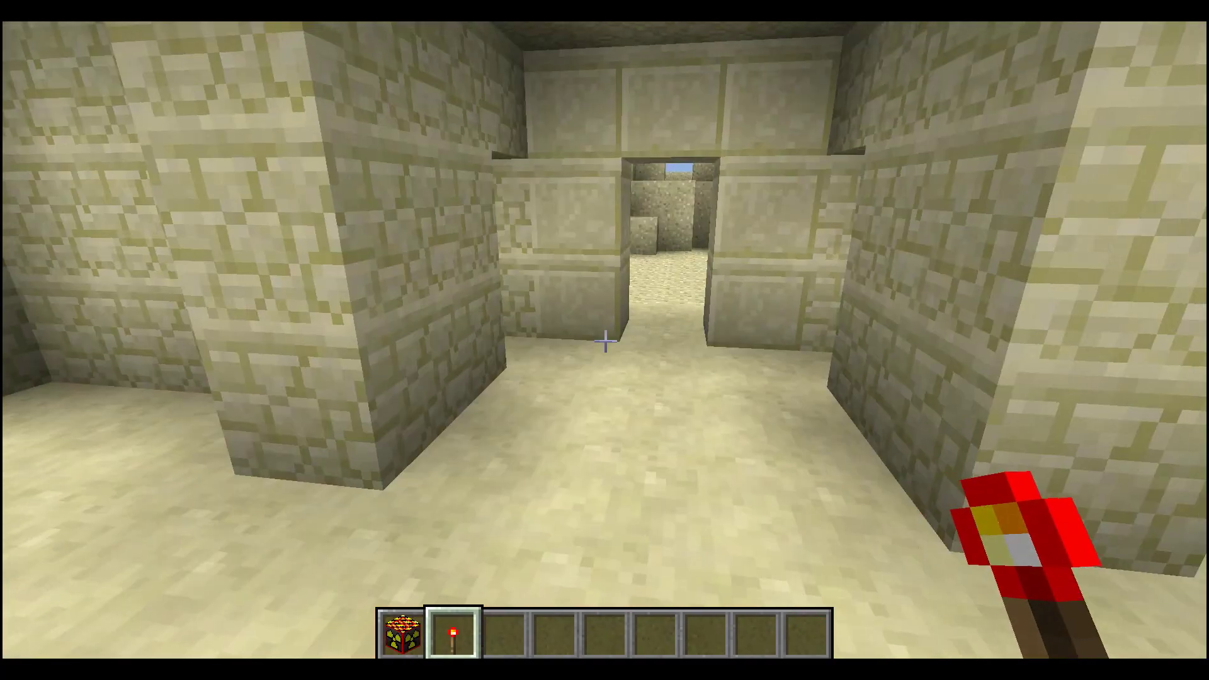
{"action": "key", "text": "w"}
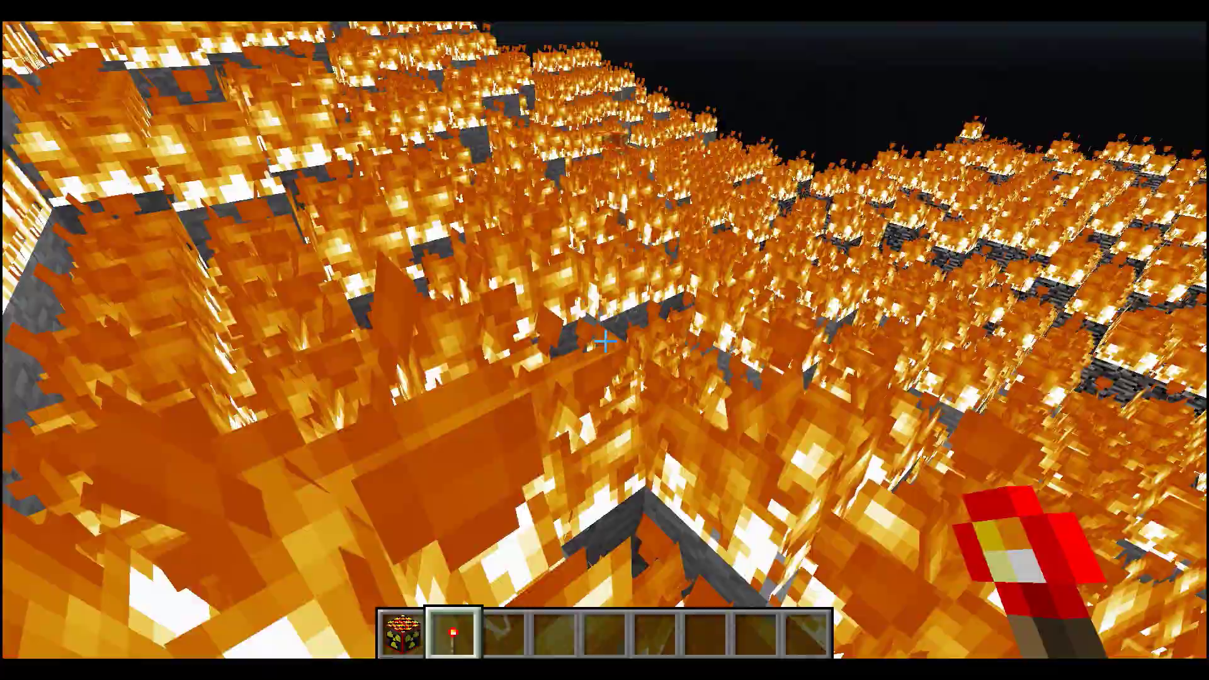
{"action": "key", "text": "w"}
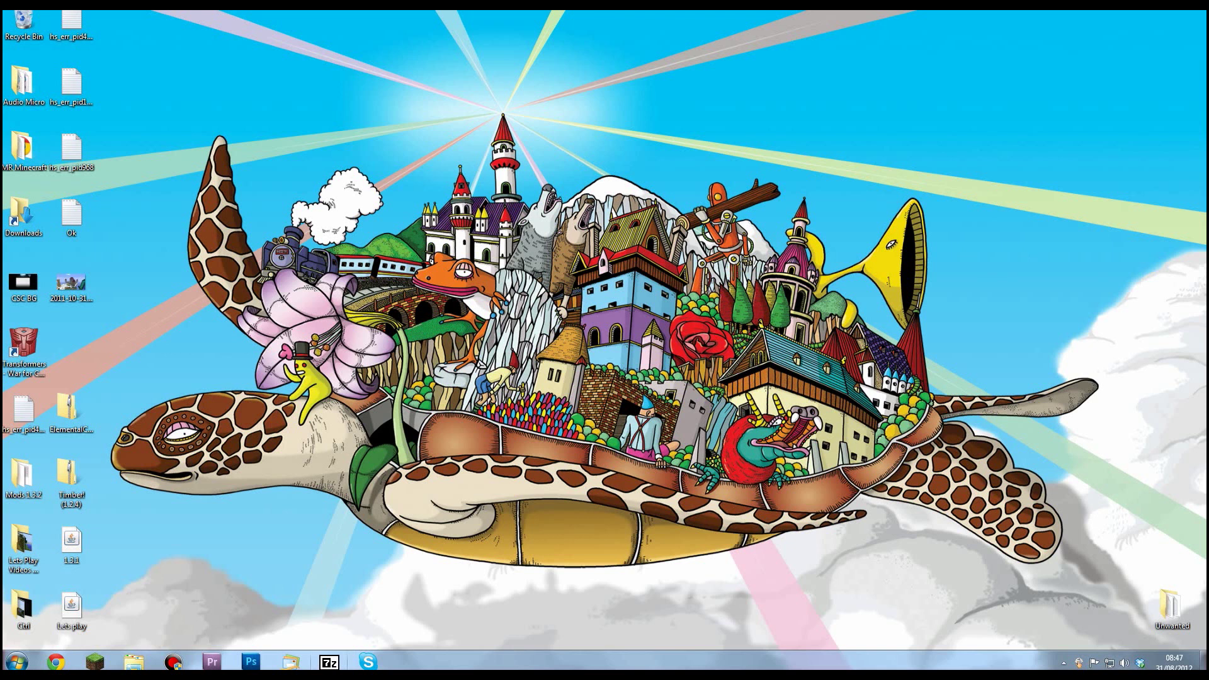
- Open two 7-Zip file manager windows and arrange them side by side, each filling half of the screen
{"action": "left_click", "coordinate": [330, 661]}
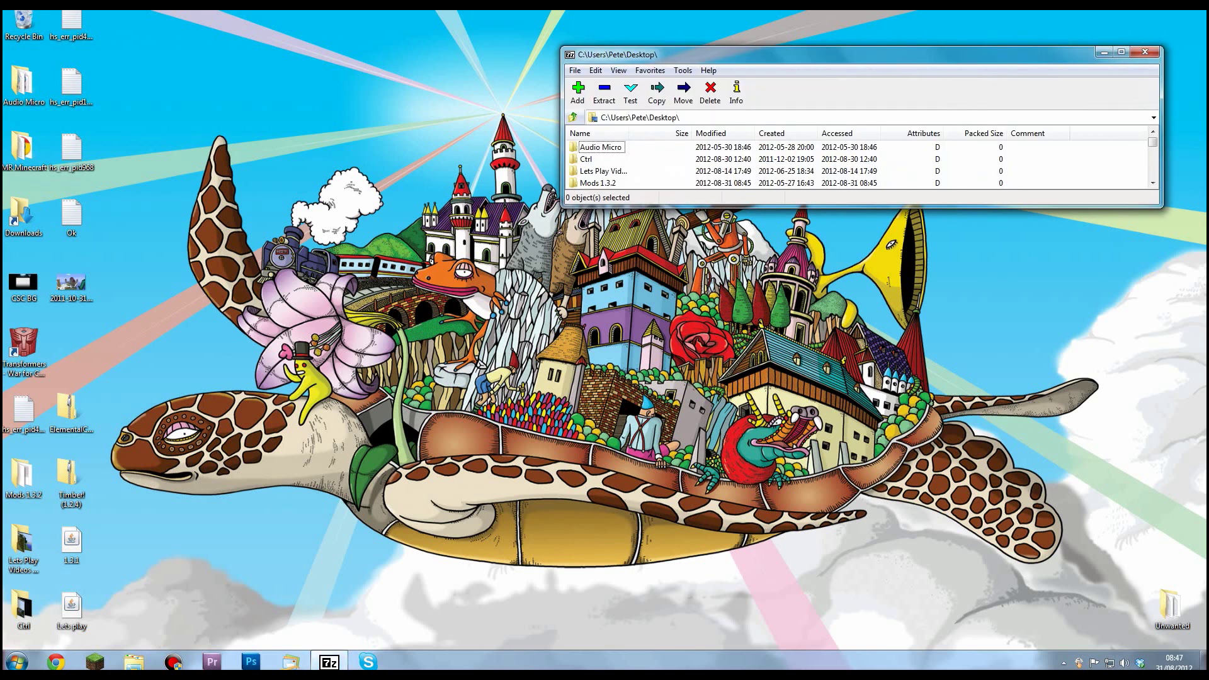
{"action": "key", "text": "super+Left"}
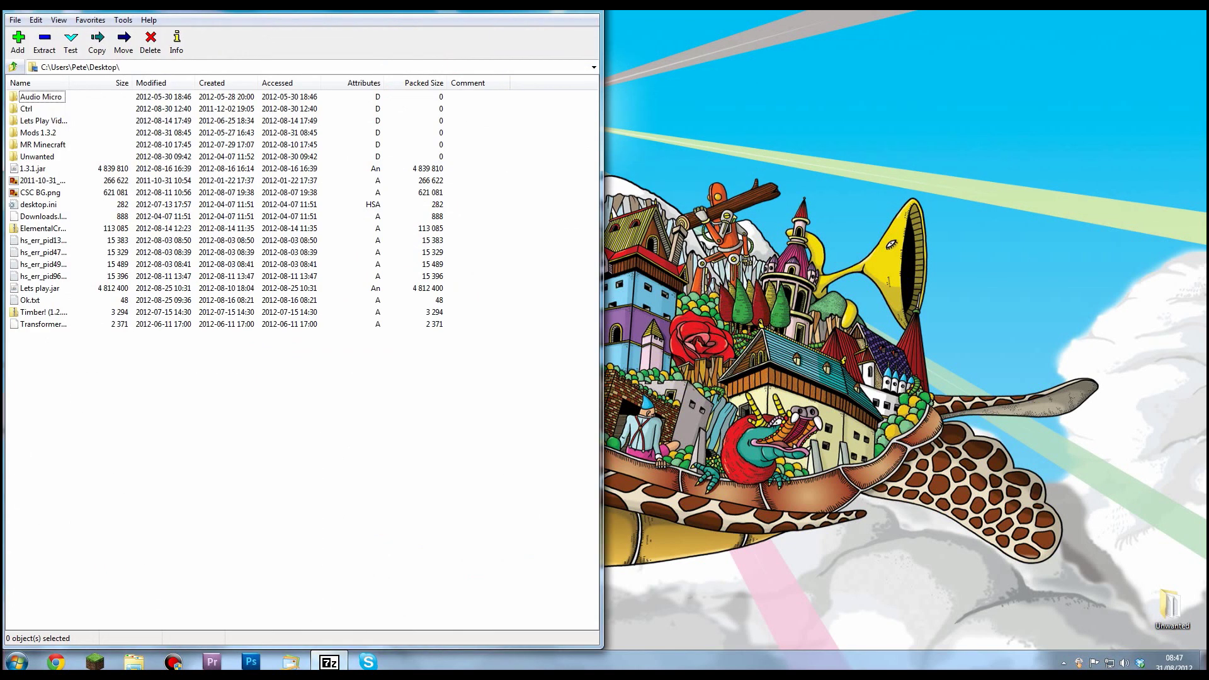
{"action": "right_click", "coordinate": [330, 661]}
{"action": "left_click", "coordinate": [302, 600]}
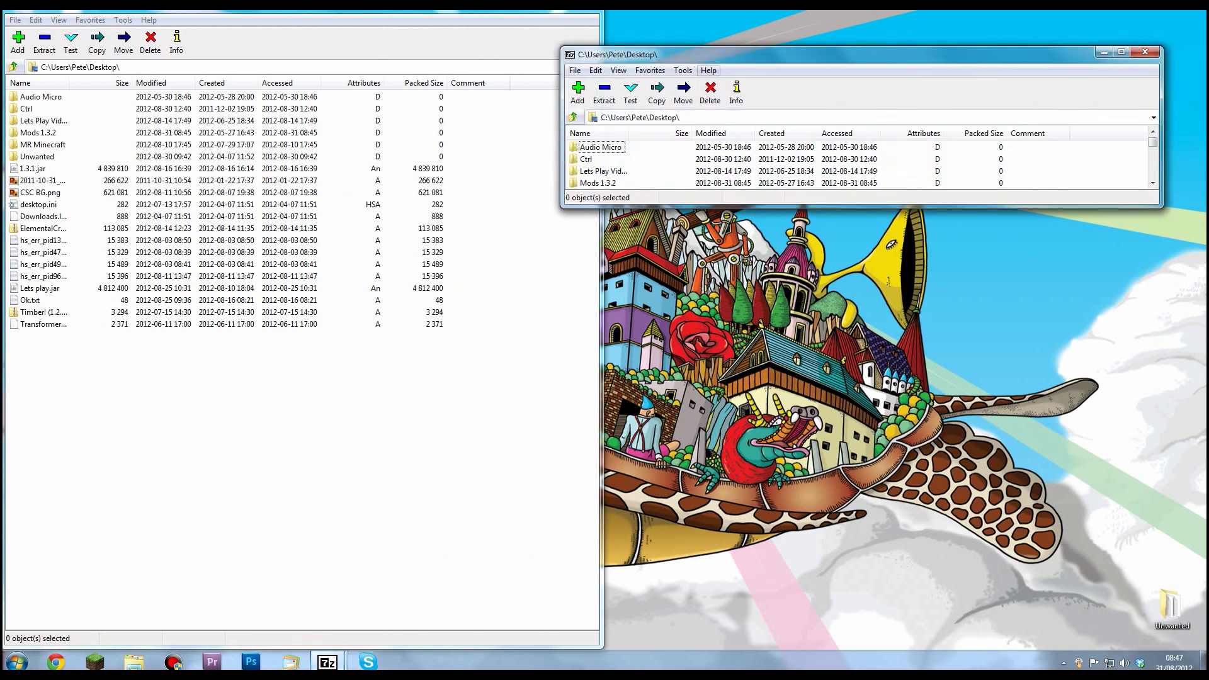
{"action": "key", "text": "super+Right"}
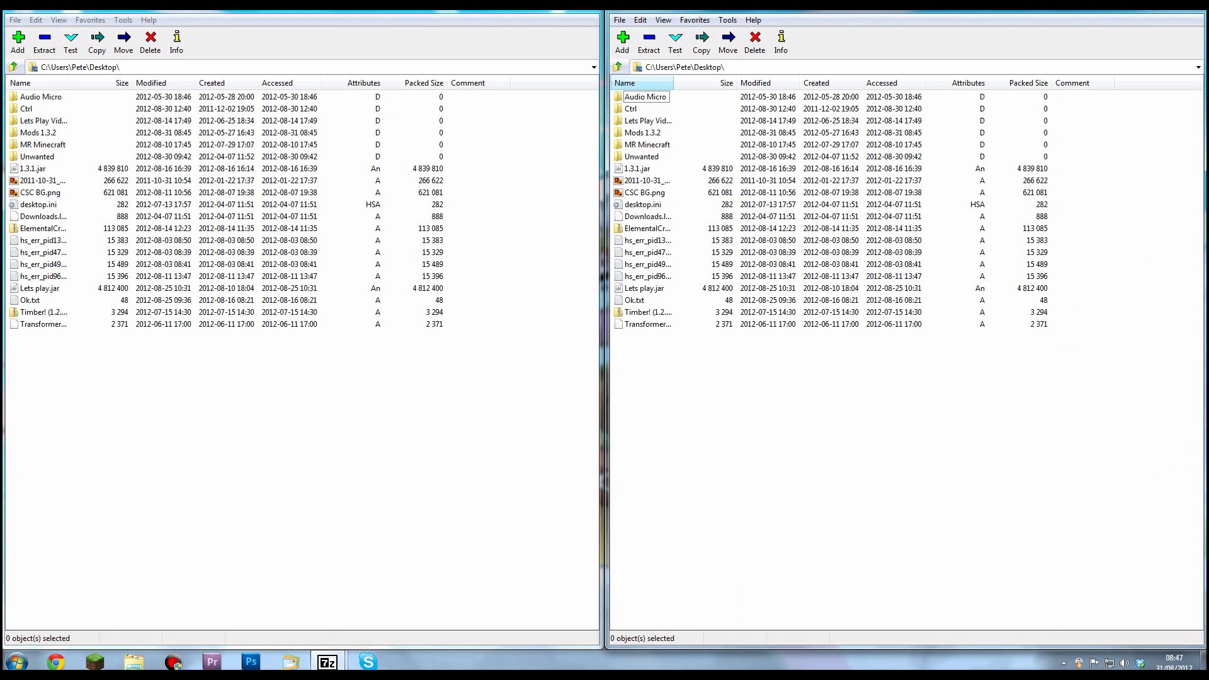
- In the second 7-Zip window, browse to AppData\Roaming\.minecraft\bin in the user's profile and open Minecraft.jar as an archive
{"action": "left_click", "coordinate": [618, 67]}
{"action": "left_click", "coordinate": [618, 66]}
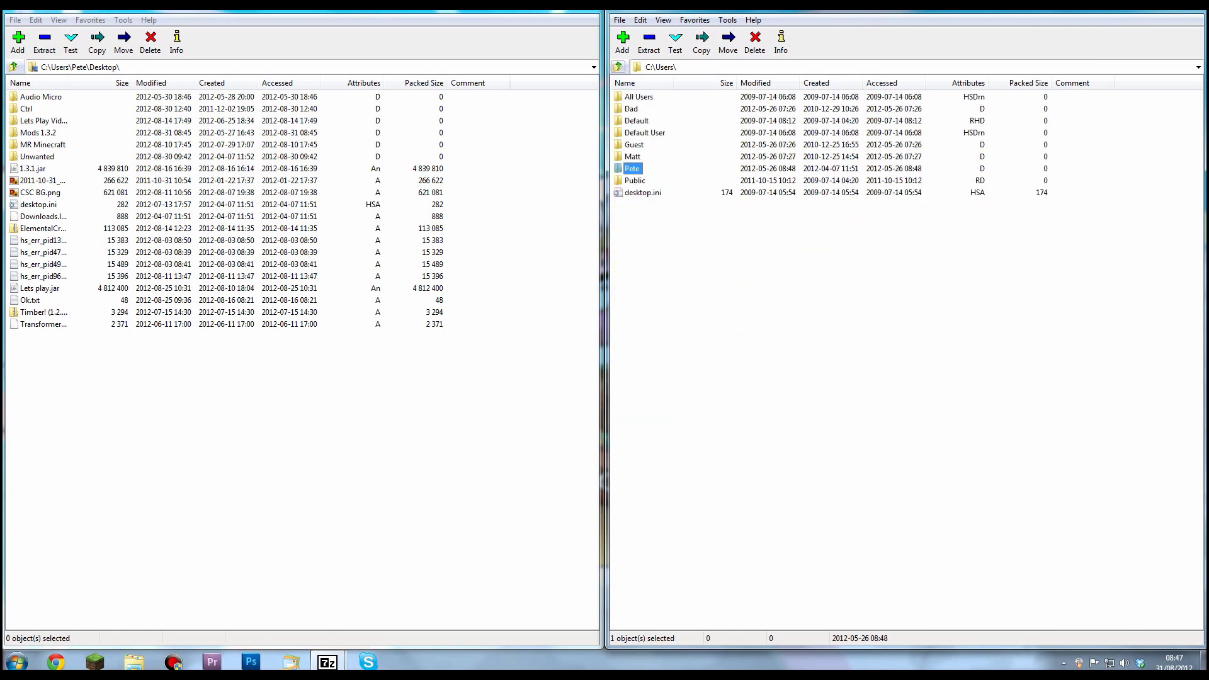
{"action": "key", "text": "Return"}
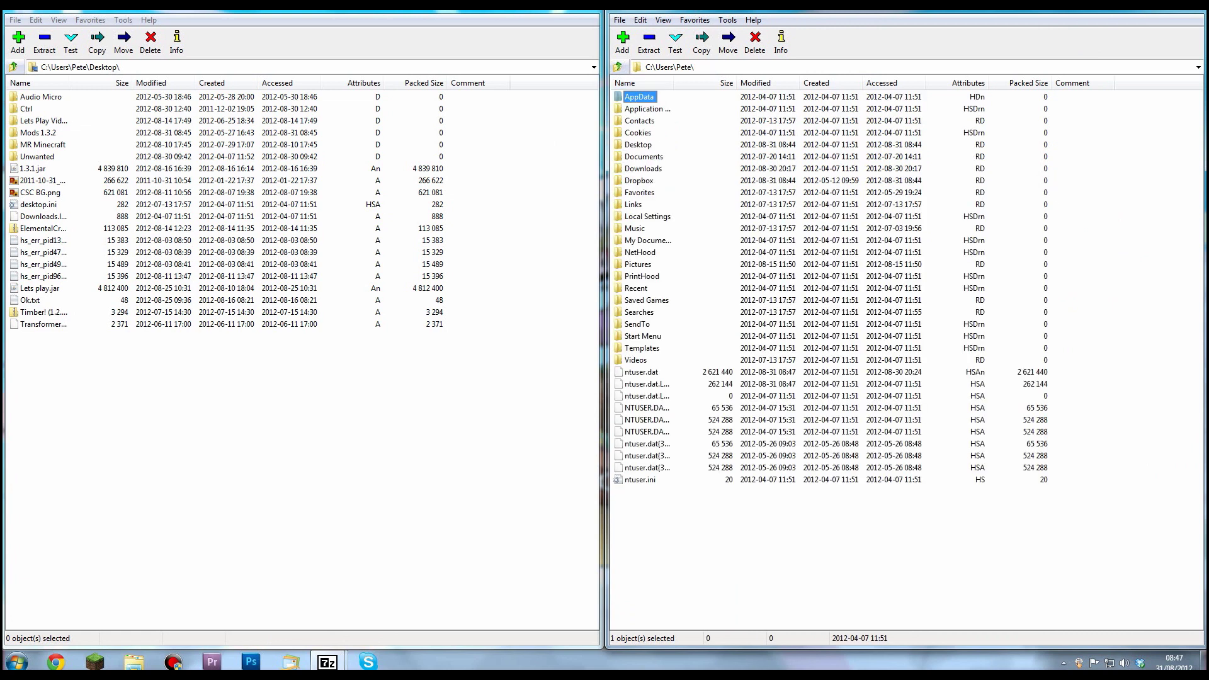
{"action": "key", "text": "Return"}
{"action": "key", "text": "Down"}
{"action": "key", "text": "Down"}
{"action": "key", "text": "Return"}
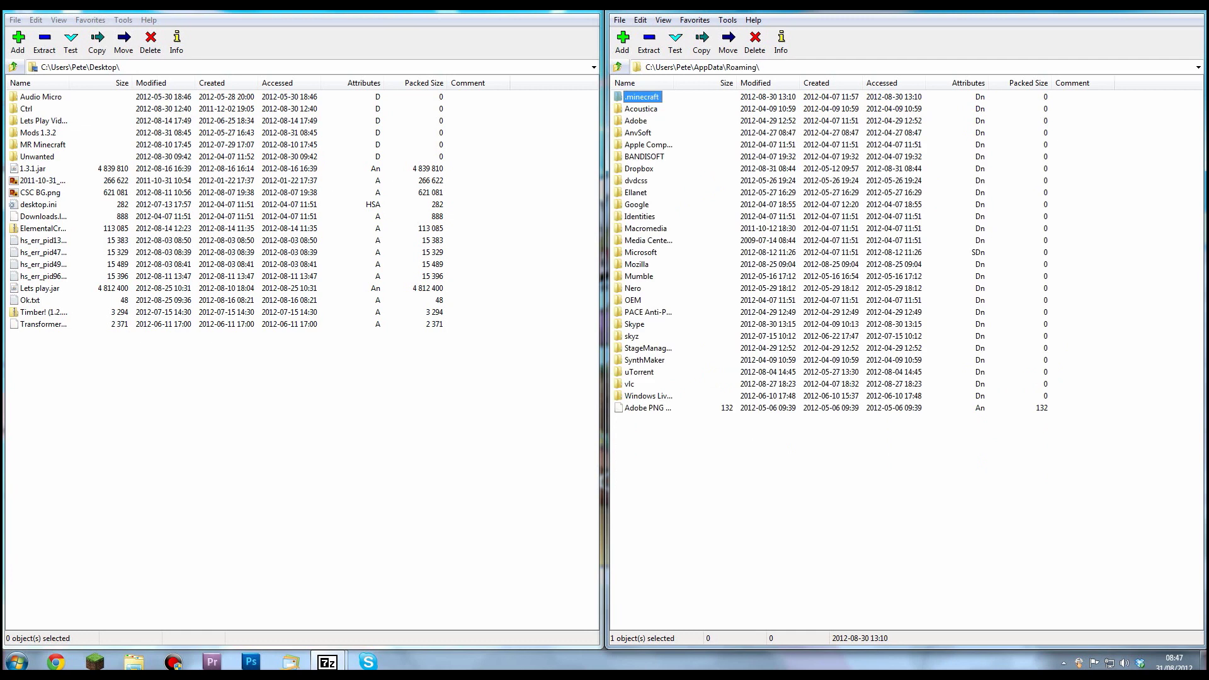
{"action": "key", "text": "Return"}
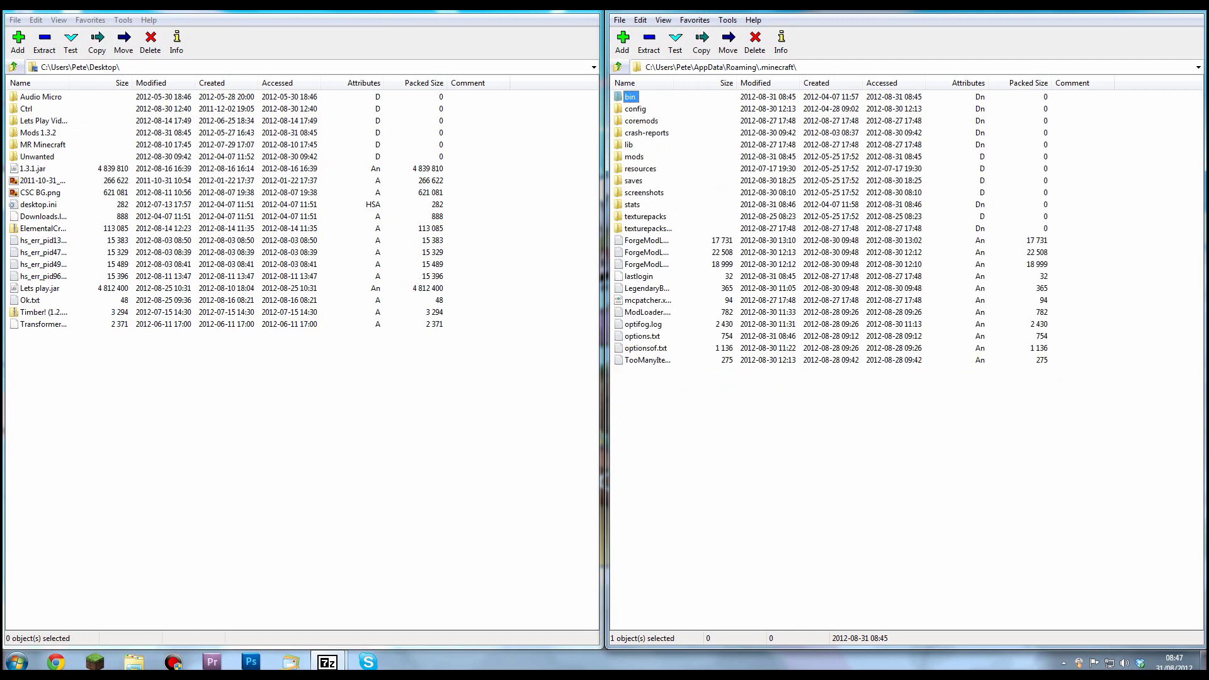
{"action": "key", "text": "Return"}
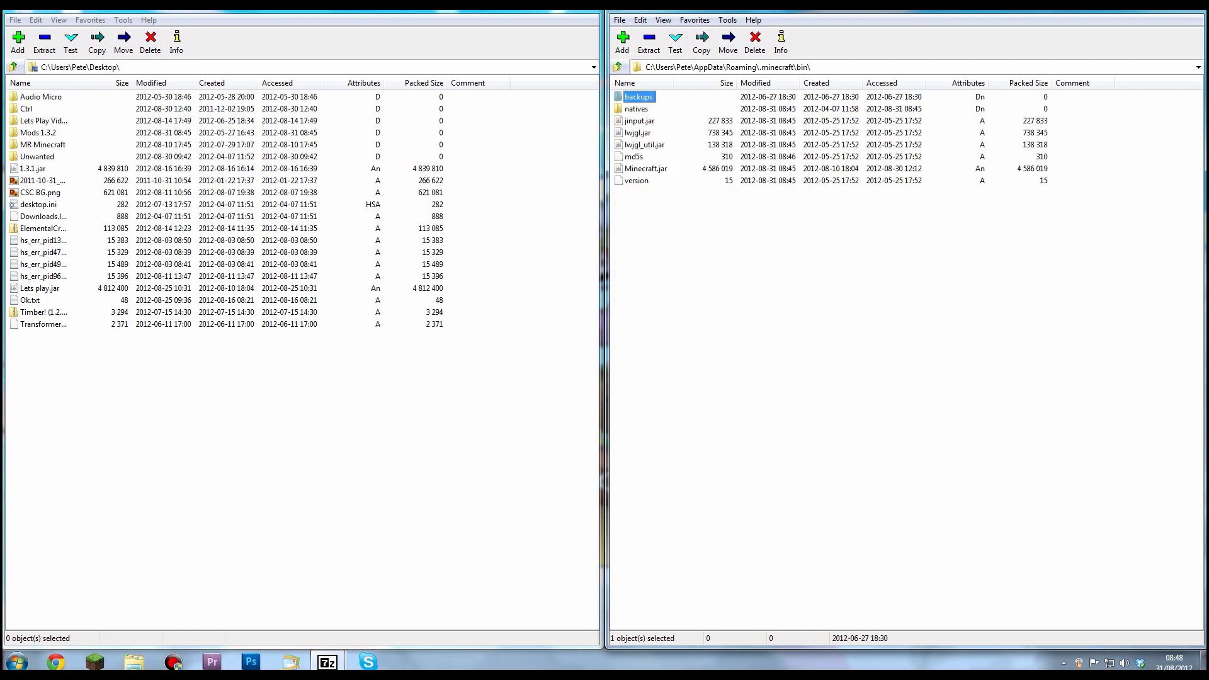
{"action": "double_click", "coordinate": [645, 168]}
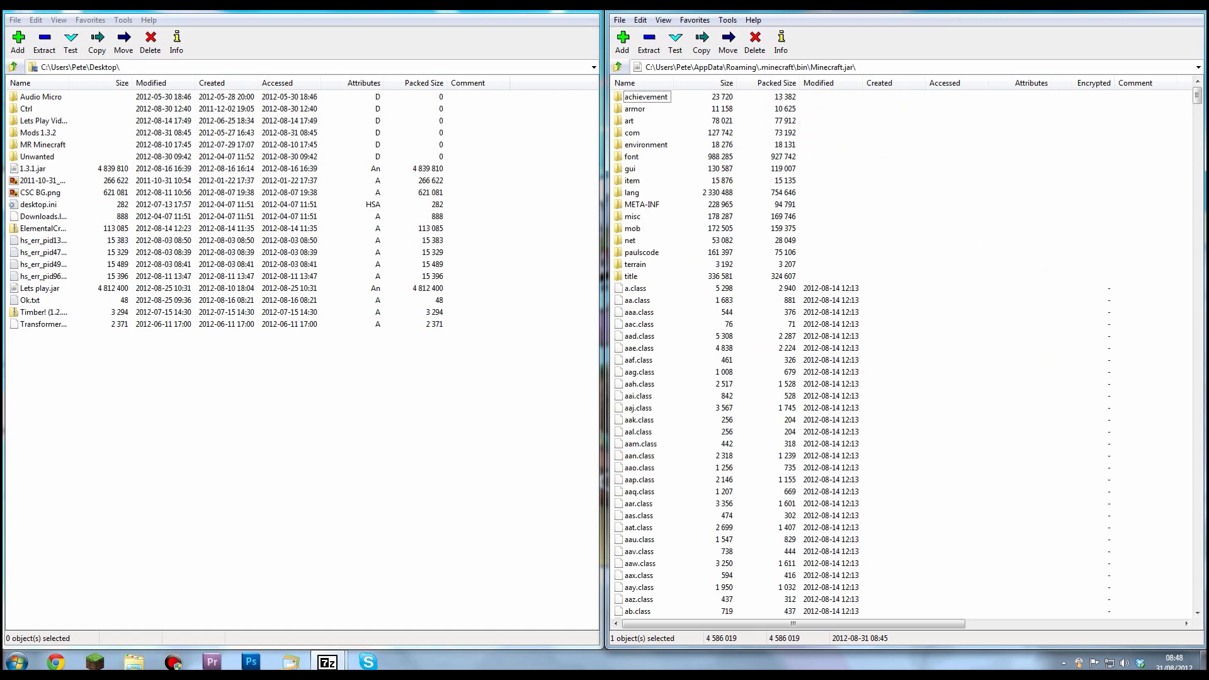
- Delete the META-INF folder and all its contents from Minecraft.jar
{"action": "left_click", "coordinate": [642, 204]}
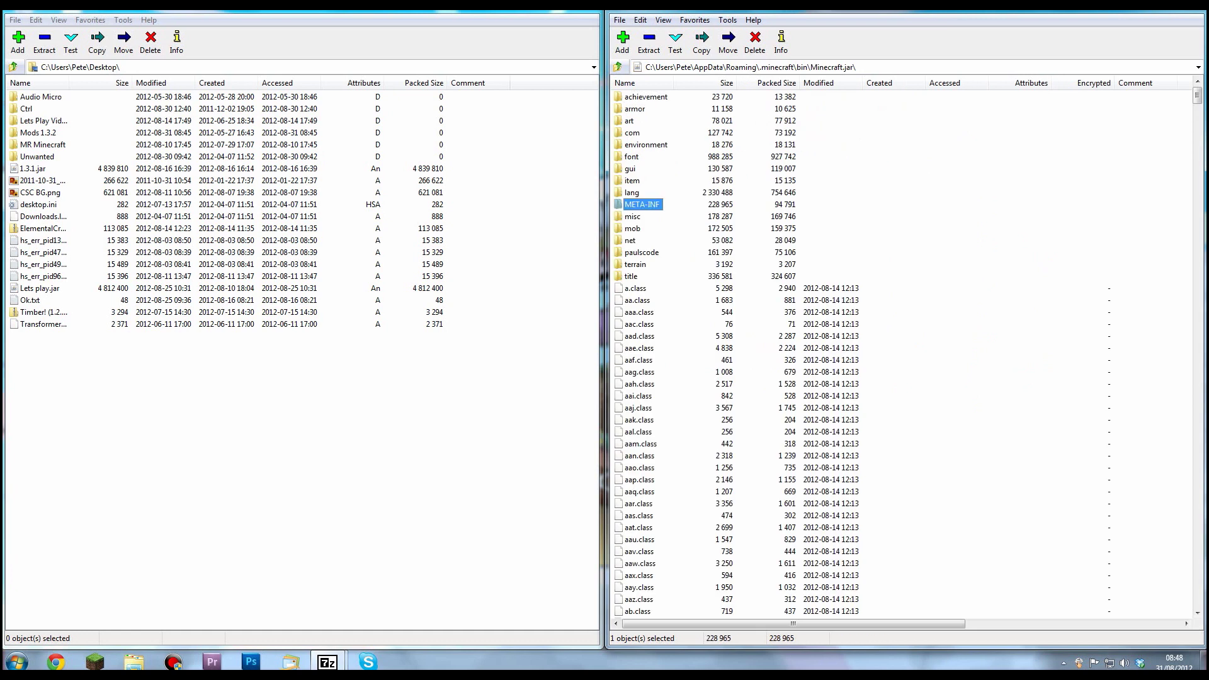
{"action": "key", "text": "Delete"}
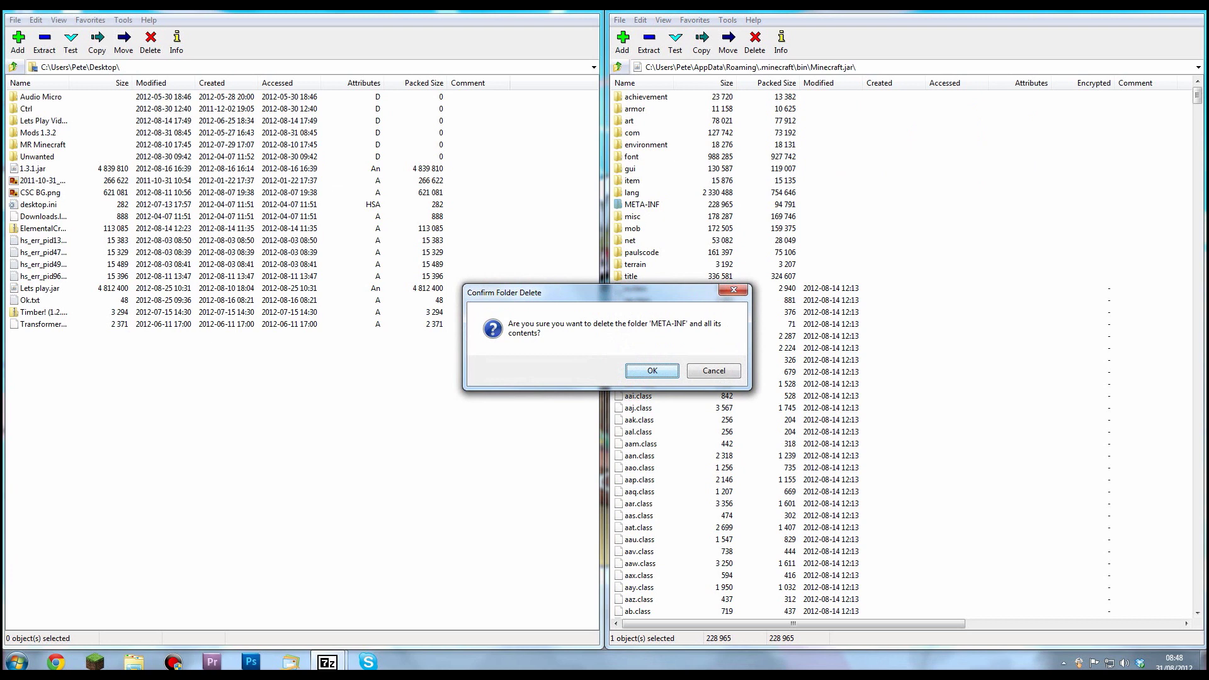
{"action": "key", "text": "Return"}
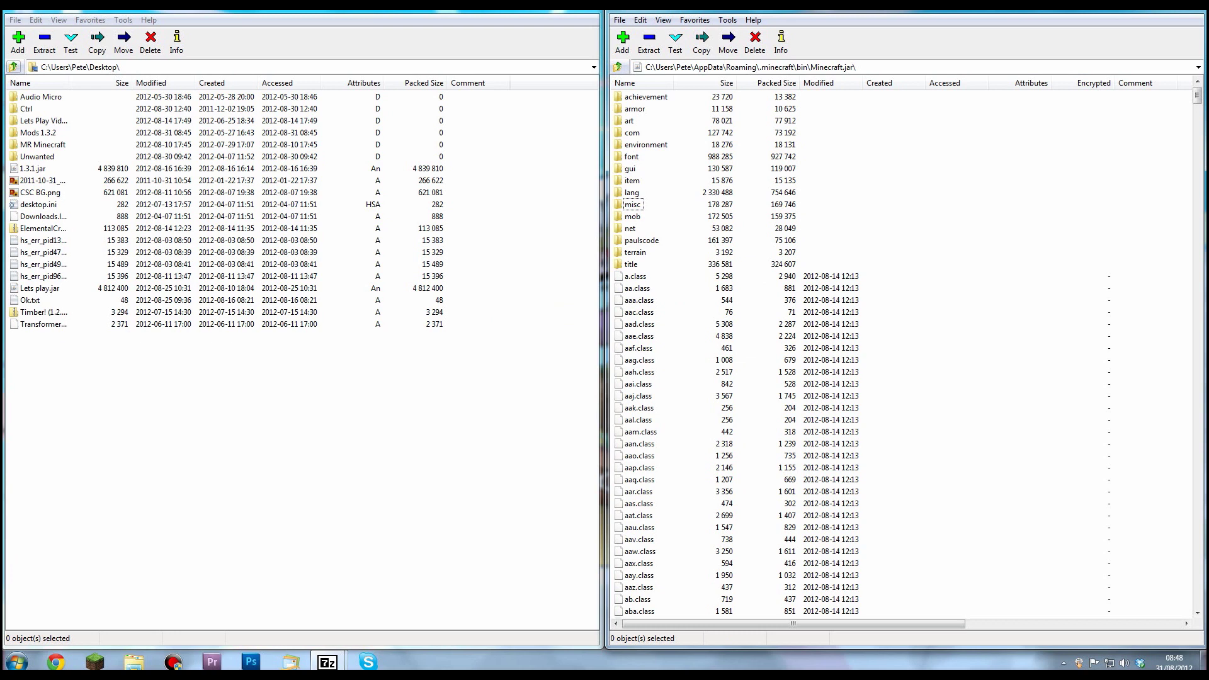
- In the first 7-Zip window, open minecraftforge-universal-4.0.0.234.zip from the desktop's Mods 1.3.2 folder
{"action": "double_click", "coordinate": [38, 132]}
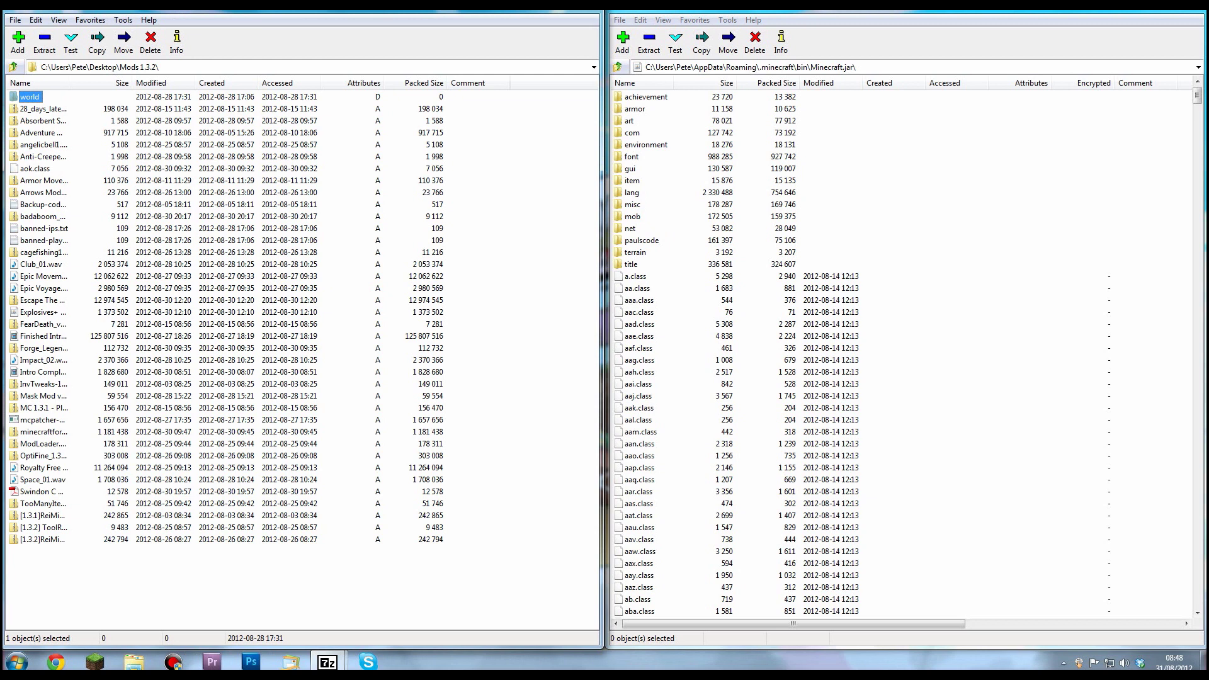
{"action": "left_click", "coordinate": [43, 432]}
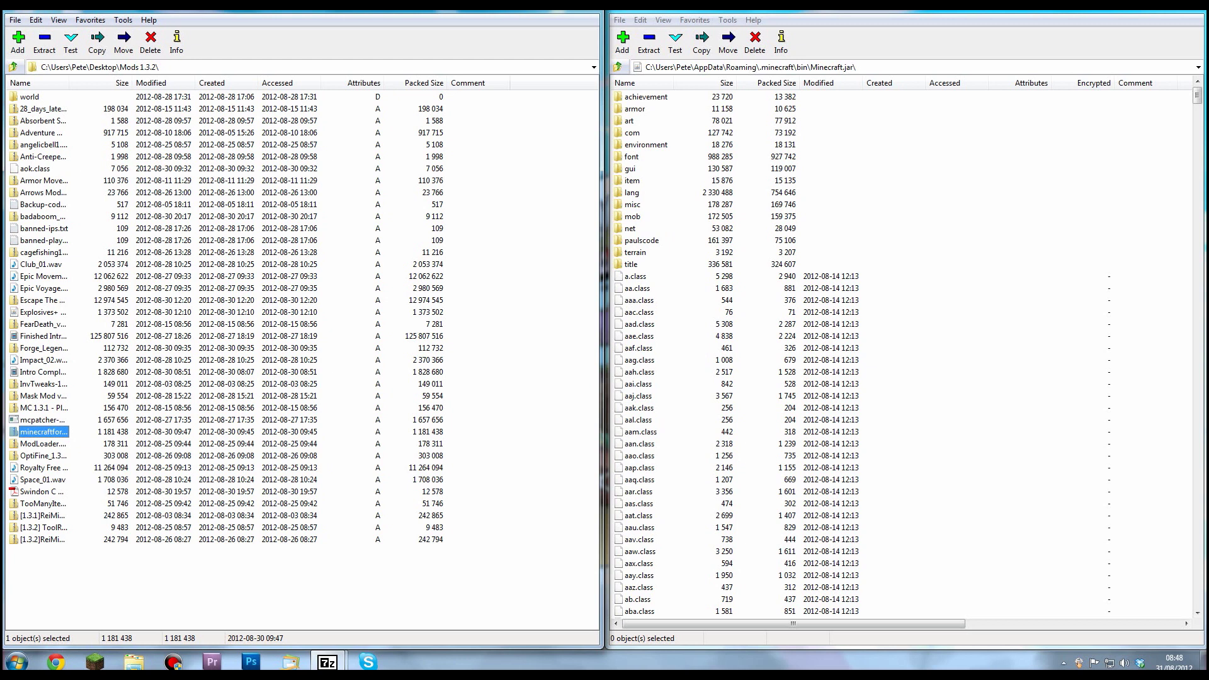
{"action": "key", "text": "Return"}
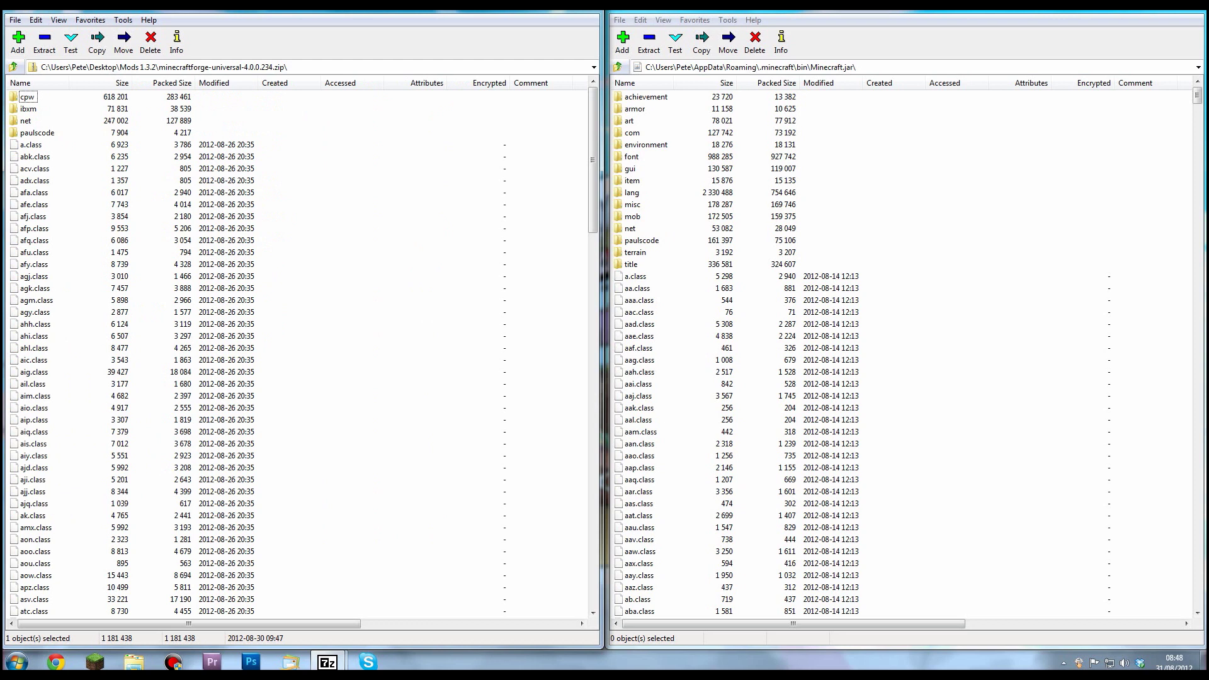
- Copy all files and folders from the Minecraft Forge archive into Minecraft.jar
{"action": "left_click", "coordinate": [27, 96]}
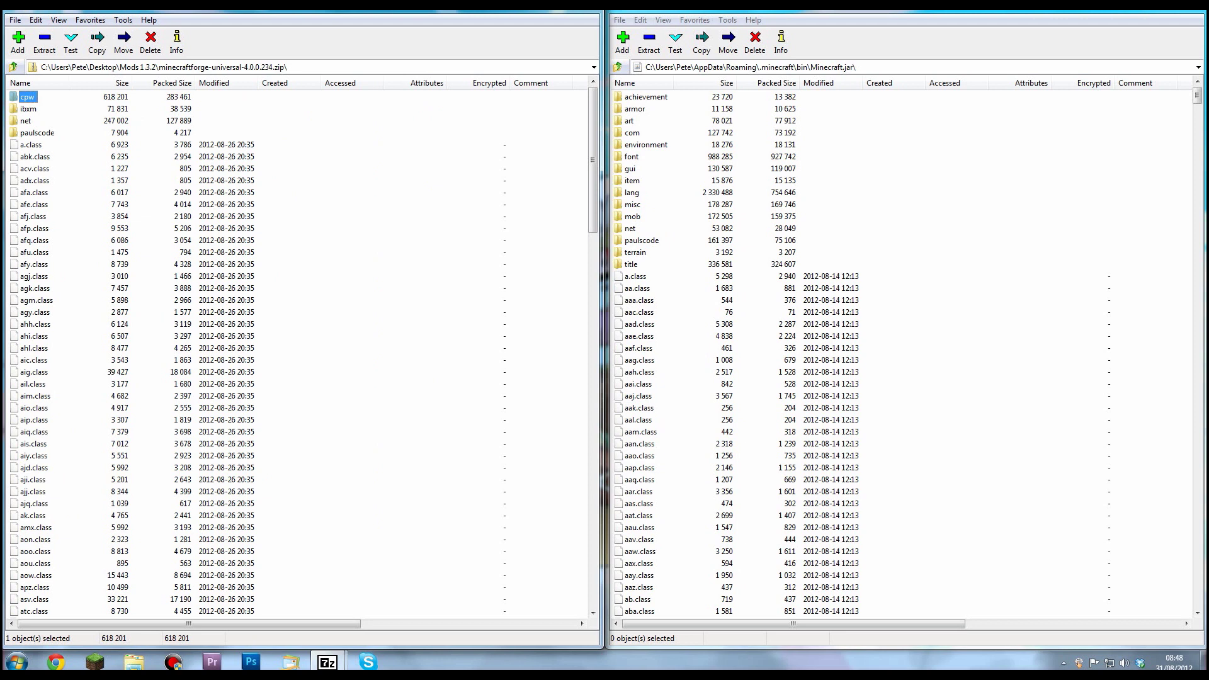
{"action": "key", "text": "ctrl+a"}
{"action": "scroll", "coordinate": [296, 353], "scroll_direction": "down", "scroll_amount": 8}
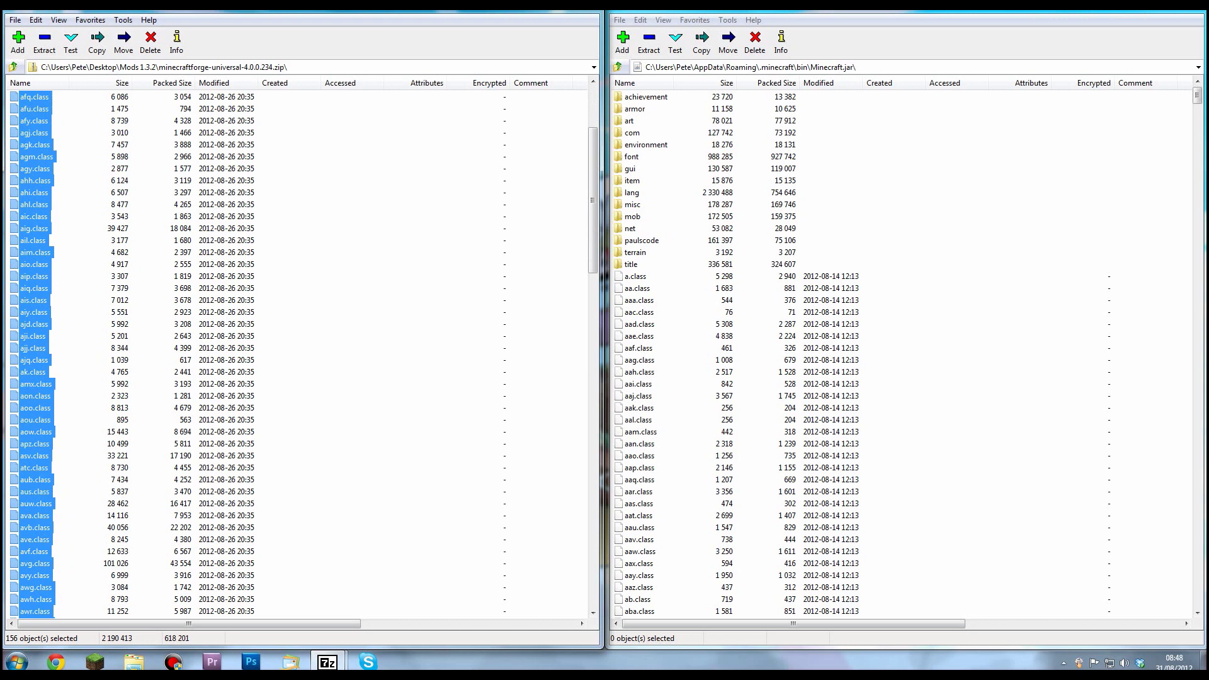
{"action": "scroll", "coordinate": [296, 353], "scroll_direction": "up", "scroll_amount": 8}
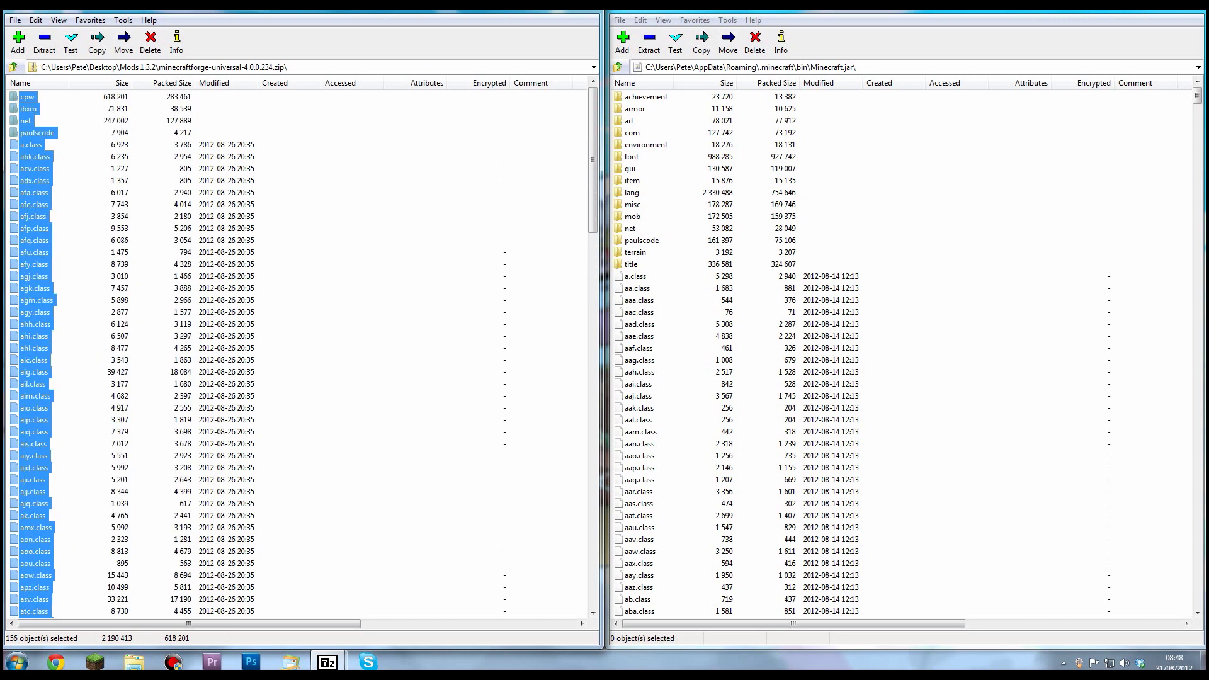
{"action": "key", "text": "F5"}
{"action": "key", "text": "Return"}
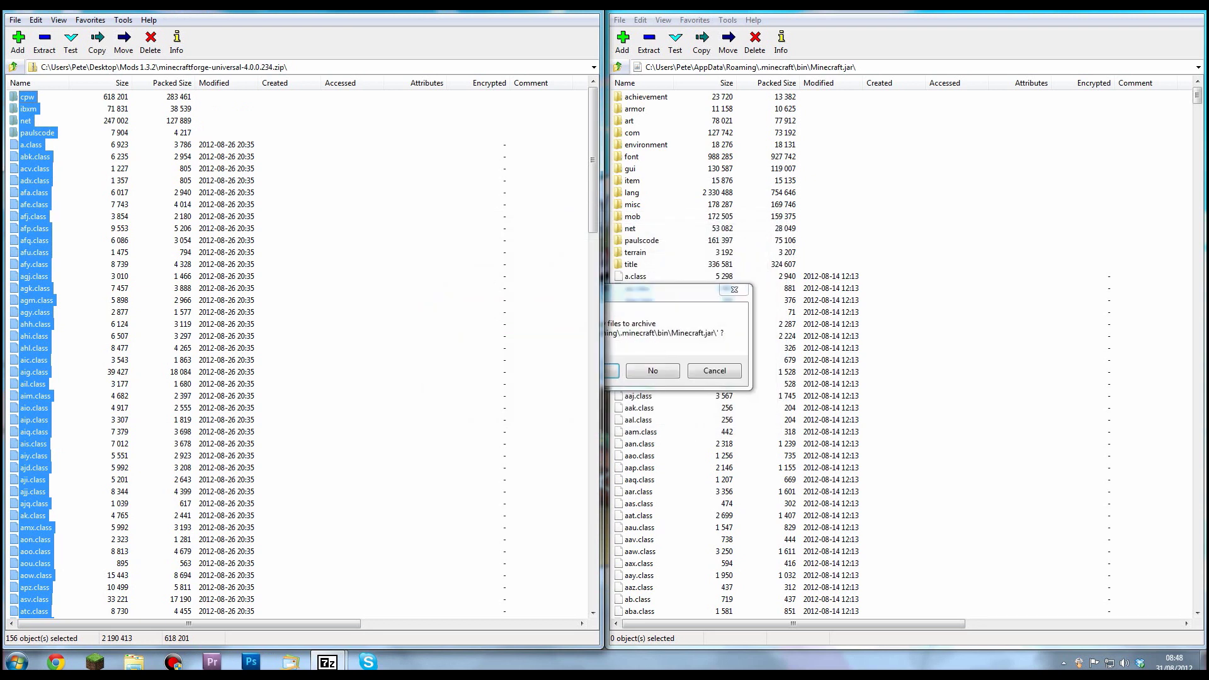
{"action": "key", "text": "Return"}
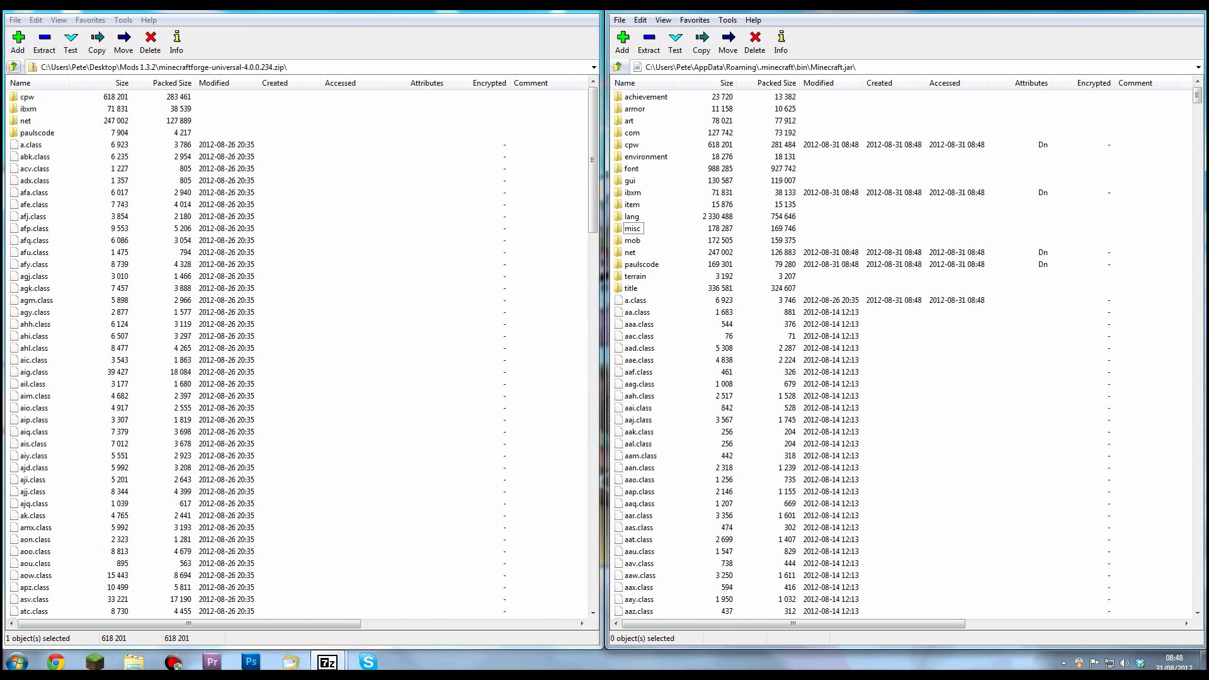
- Move the Explosives+ mod file from the Mods 1.3.2 folder into the .minecraft\mods folder
{"action": "left_click", "coordinate": [13, 67]}
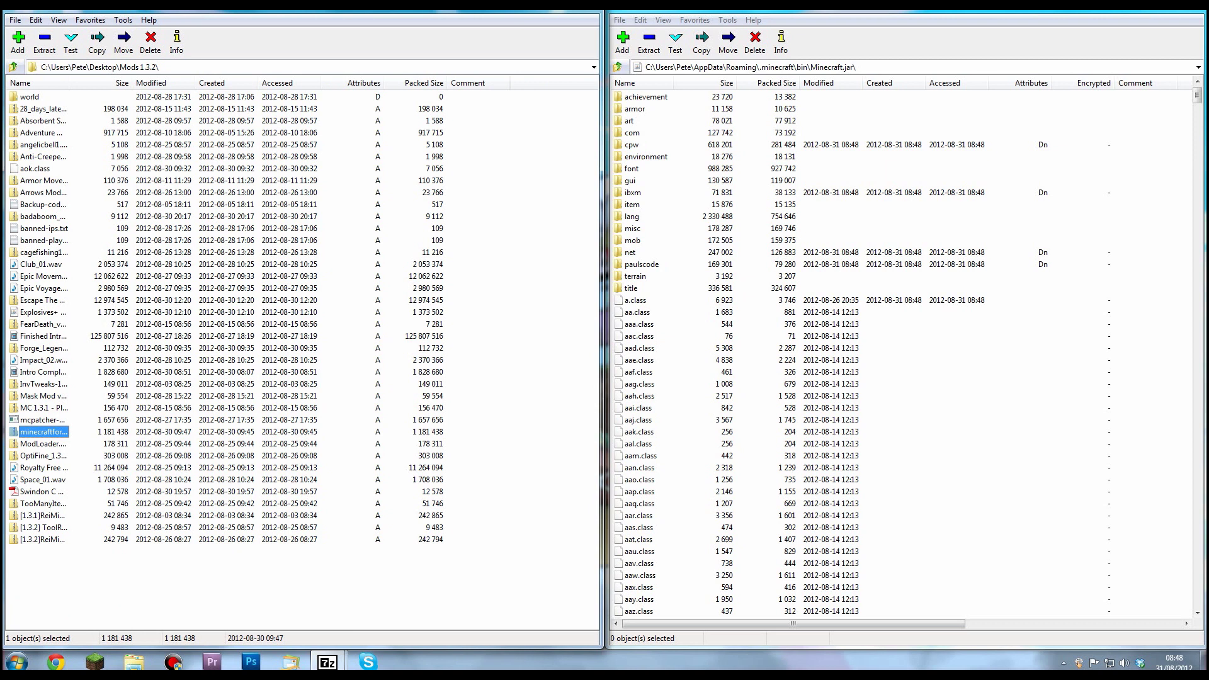
{"action": "left_click", "coordinate": [42, 312]}
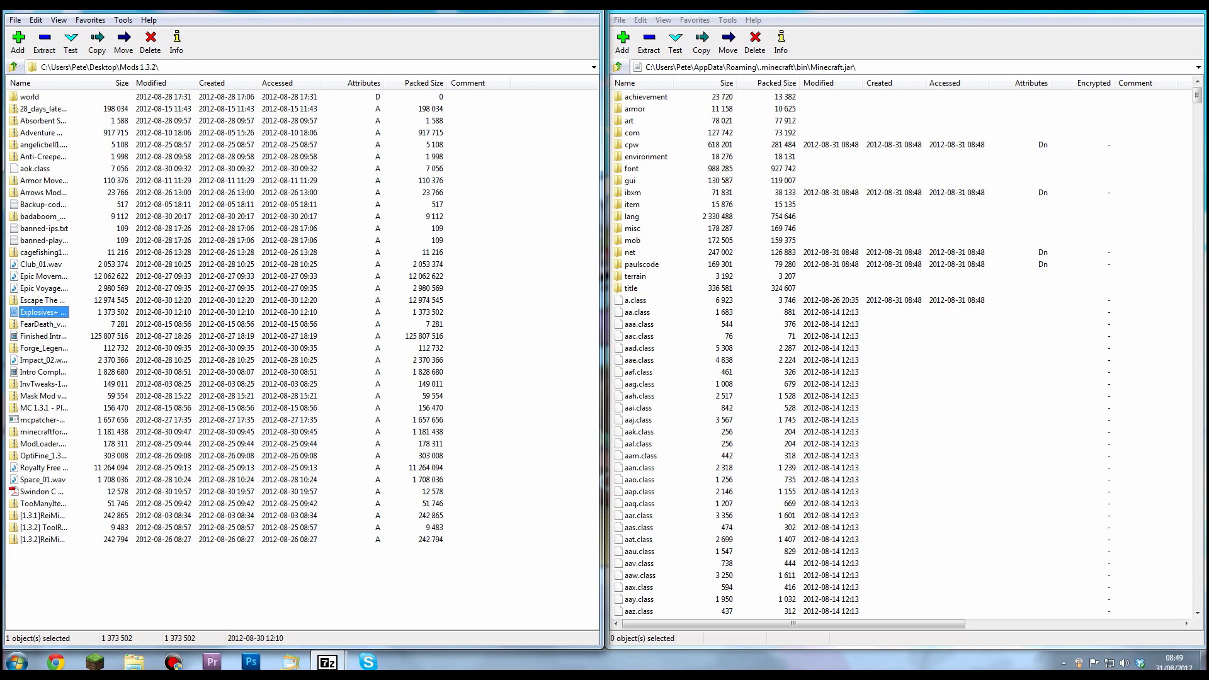
{"action": "left_click", "coordinate": [617, 67]}
{"action": "left_click", "coordinate": [618, 67]}
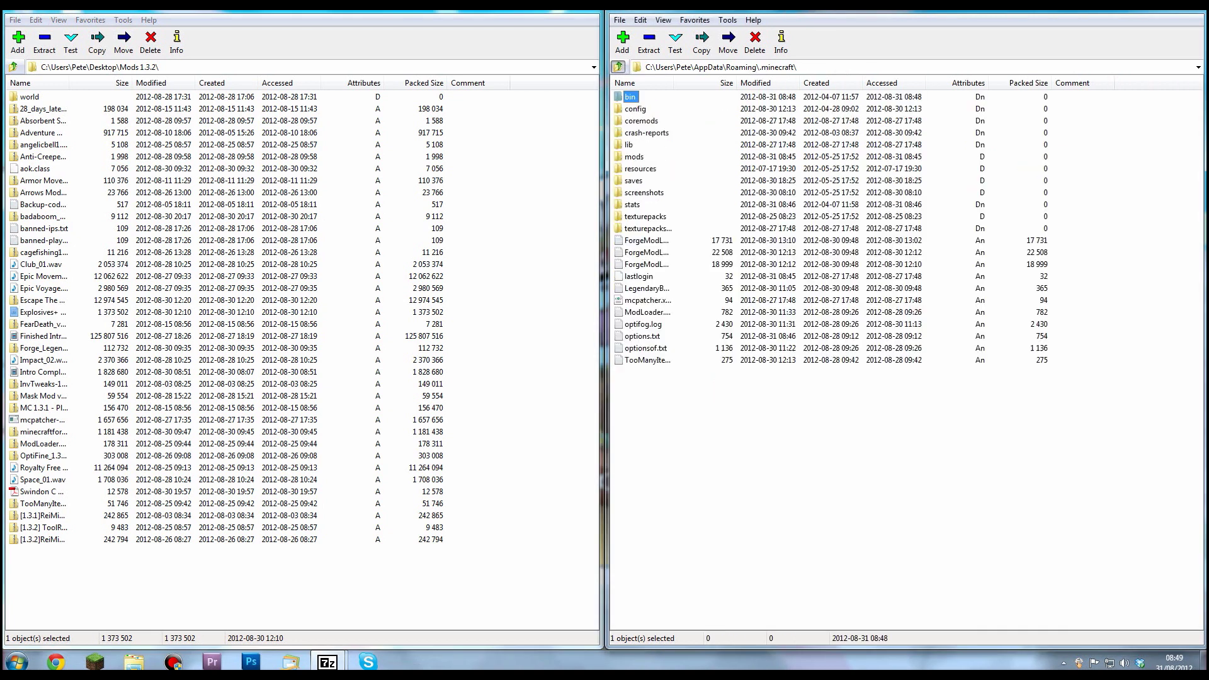
{"action": "left_click", "coordinate": [633, 156]}
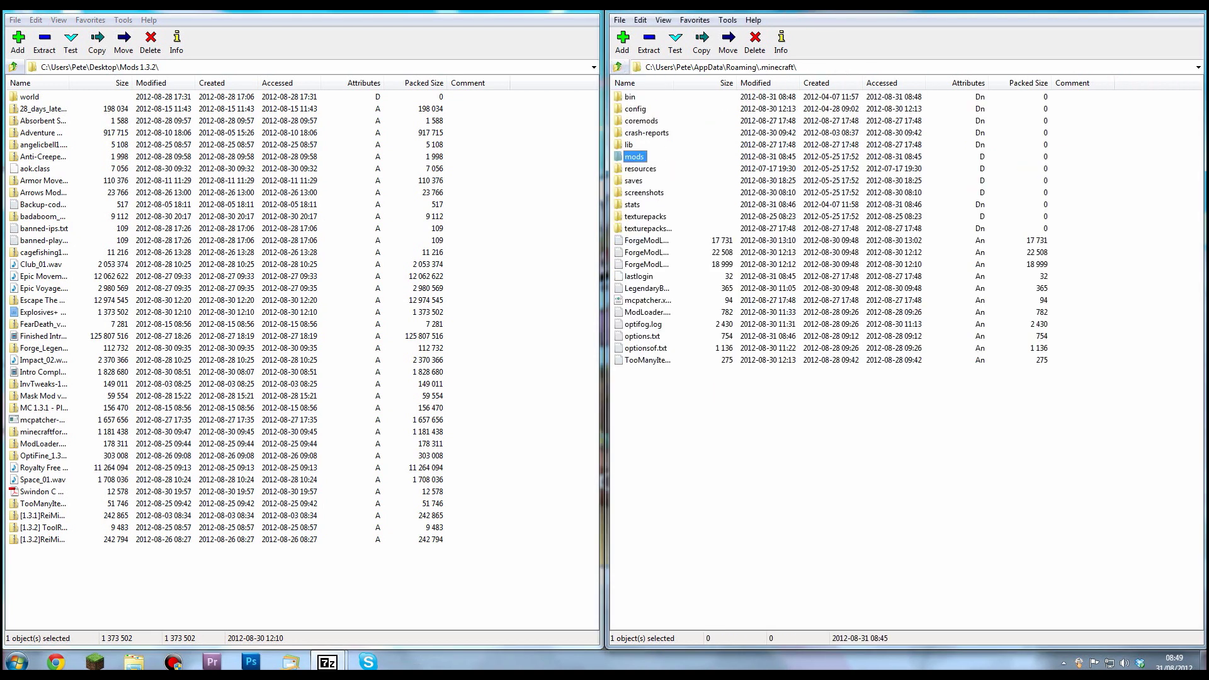
{"action": "key", "text": "Return"}
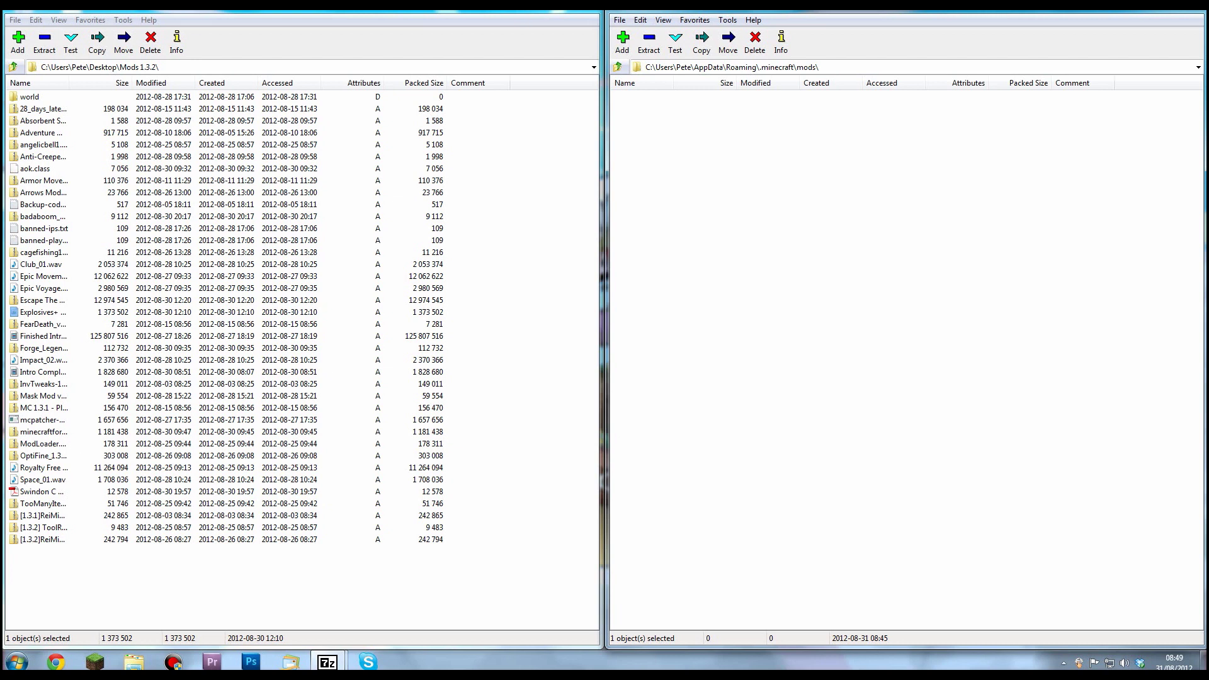
{"action": "left_click", "coordinate": [43, 312]}
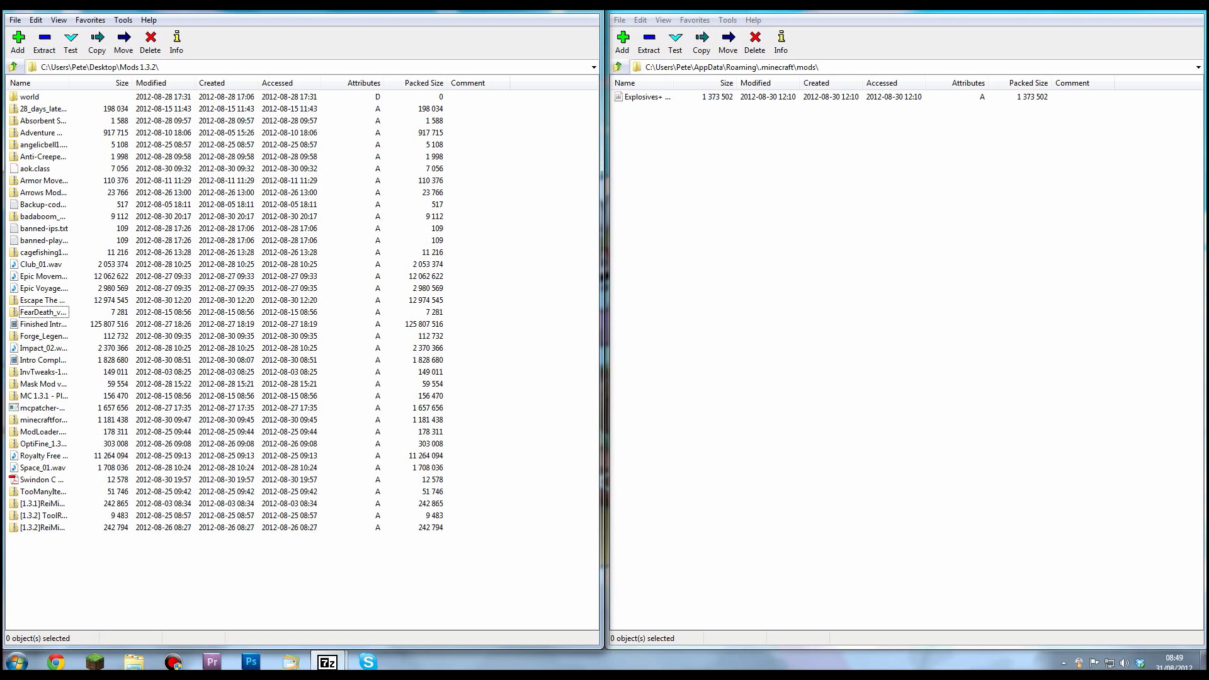
- Return to the .minecraft\bin folder and reopen Minecraft.jar as an archive
{"action": "left_click", "coordinate": [618, 67]}
{"action": "double_click", "coordinate": [629, 96]}
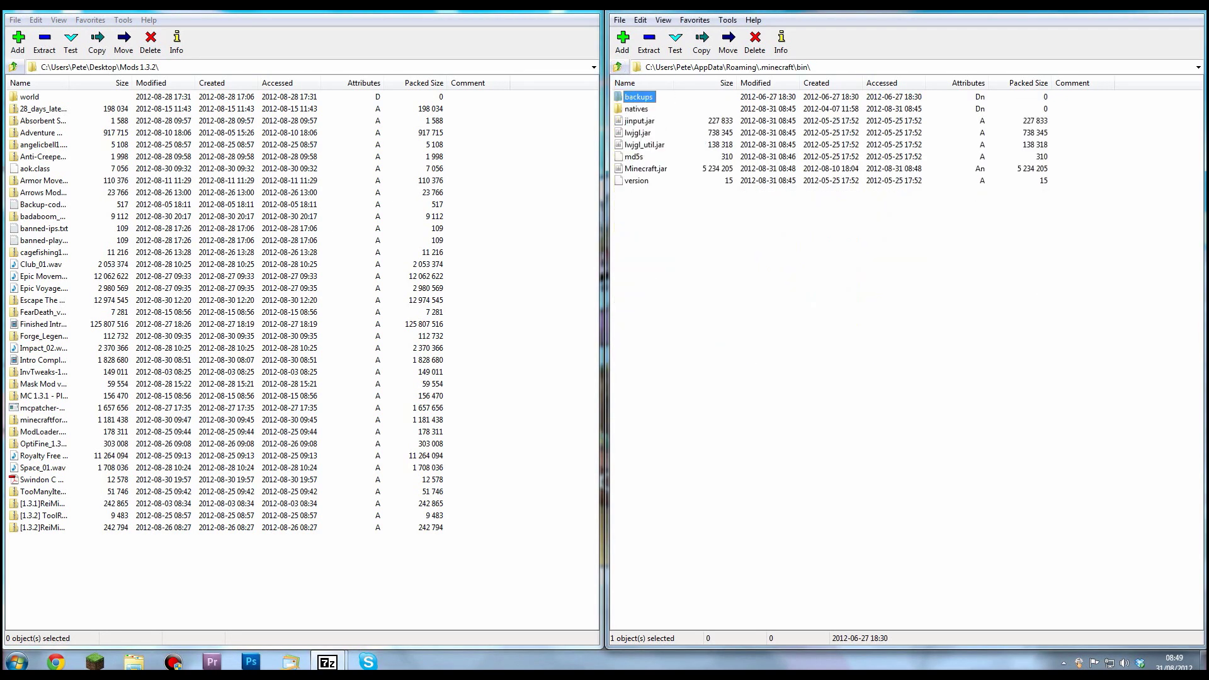
{"action": "double_click", "coordinate": [638, 168]}
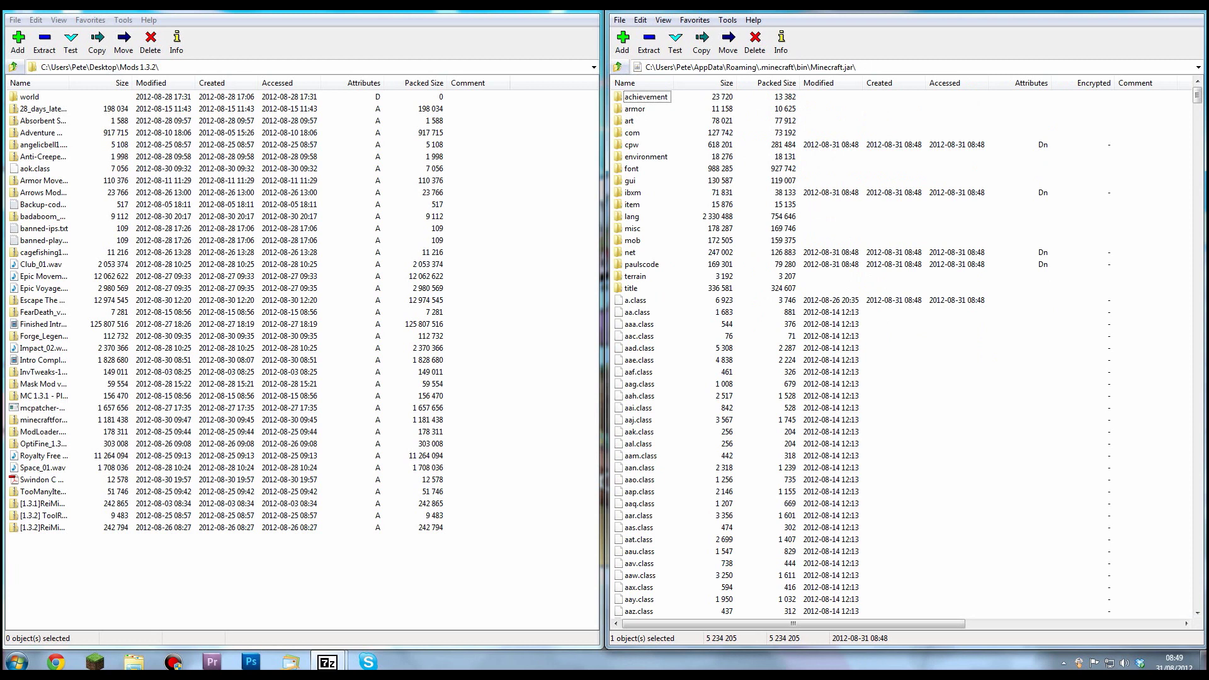
- Open TooManyItems2012_08_16_1.3.2.zip in the other window and copy all its files into Minecraft.jar
{"action": "double_click", "coordinate": [43, 492]}
{"action": "left_click", "coordinate": [43, 276]}
{"action": "key", "text": "super"}
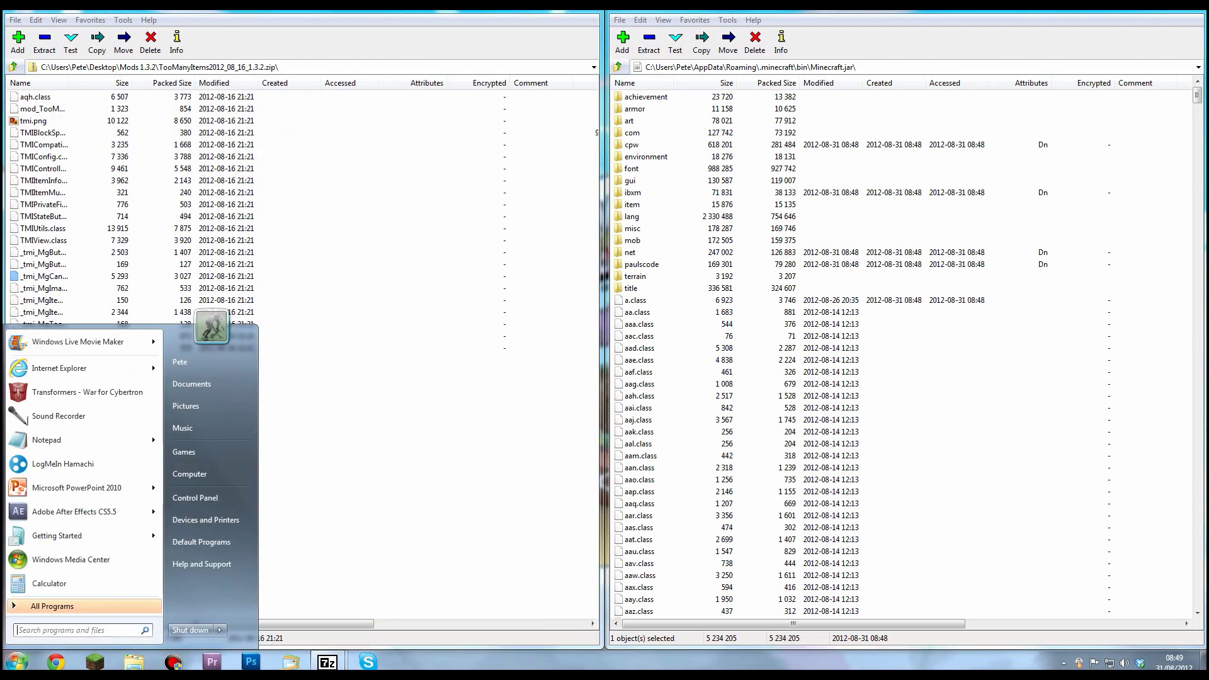
{"action": "left_click", "coordinate": [308, 440]}
{"action": "left_click", "coordinate": [43, 252]}
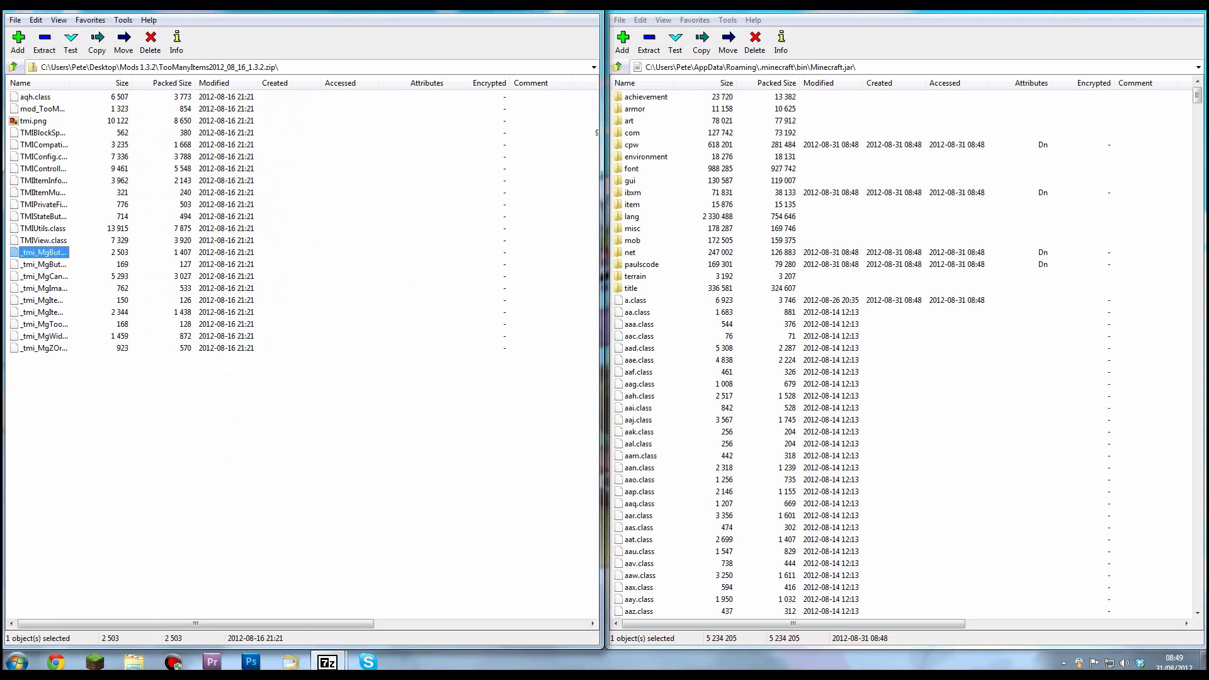
{"action": "key", "text": "ctrl+a"}
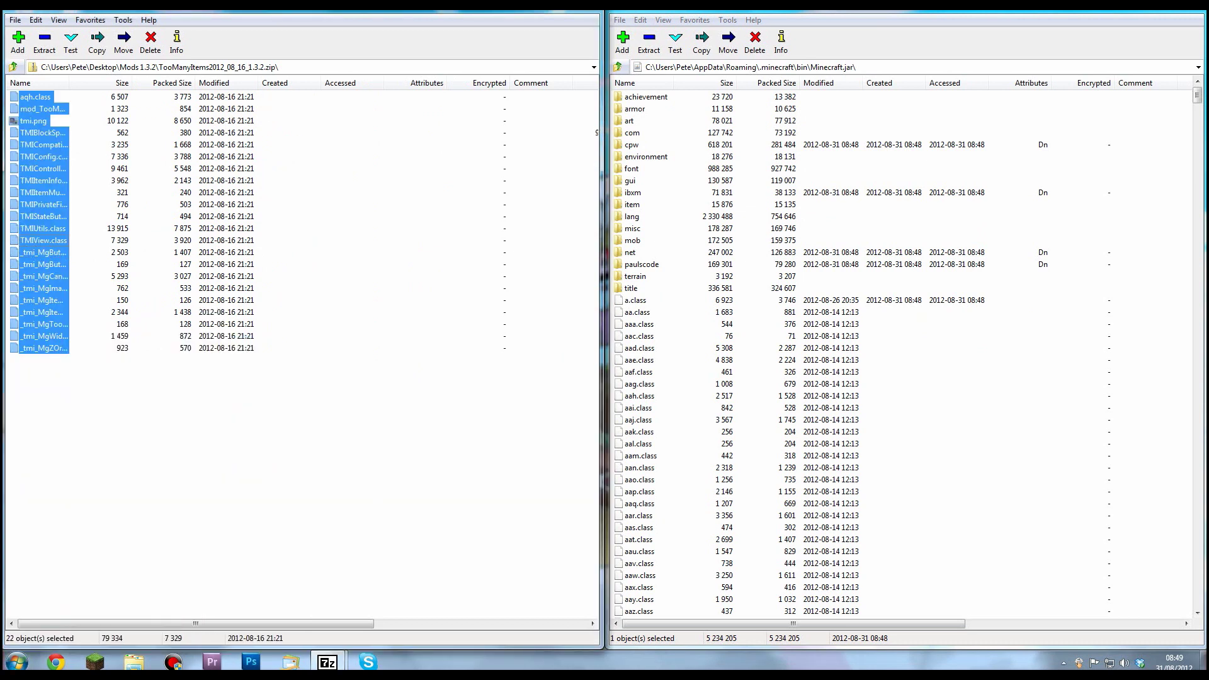
{"action": "left_click_drag", "start_coordinate": [43, 240], "coordinate": [755, 327]}
{"action": "left_click", "coordinate": [614, 370]}
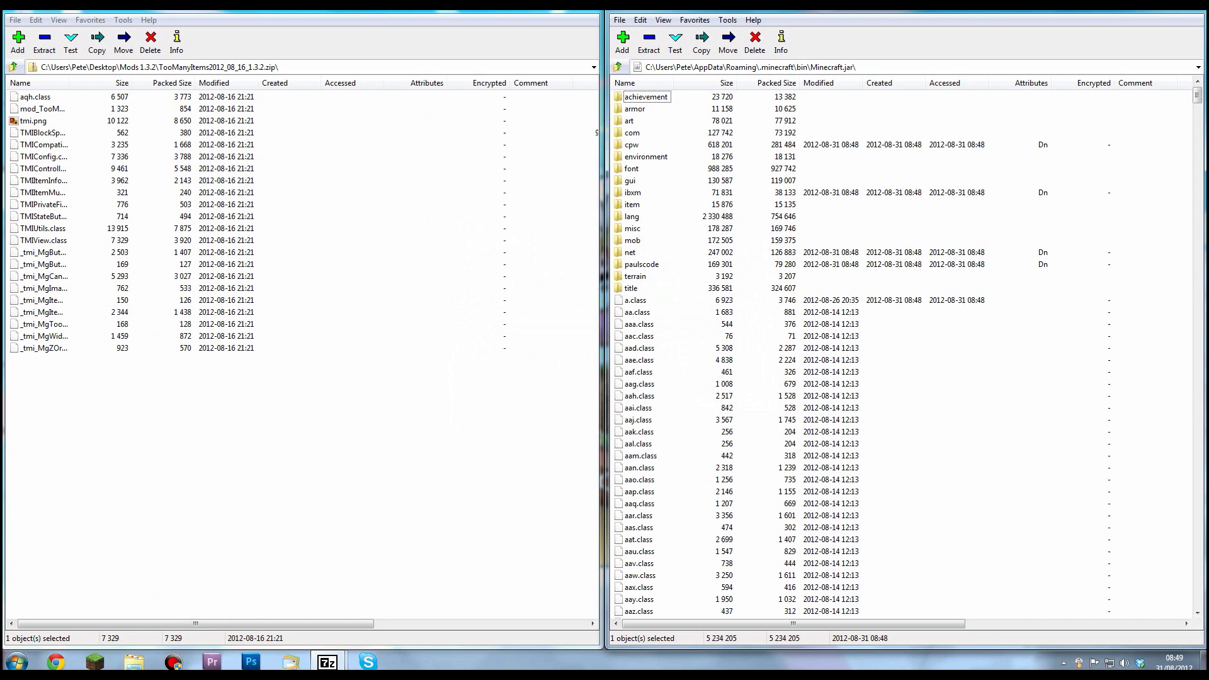
- Close all 7-Zip windows and start Minecraft in full screen with the remembered login
{"action": "right_click", "coordinate": [327, 661]}
{"action": "left_click", "coordinate": [302, 630]}
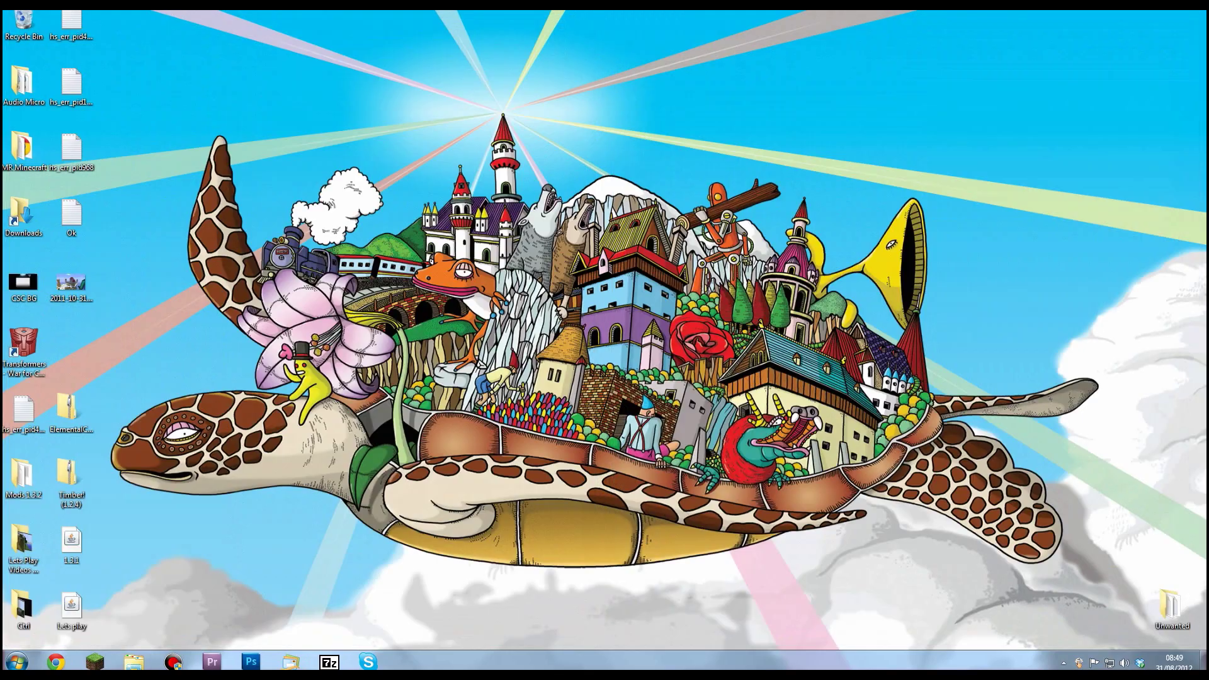
{"action": "left_click", "coordinate": [94, 662]}
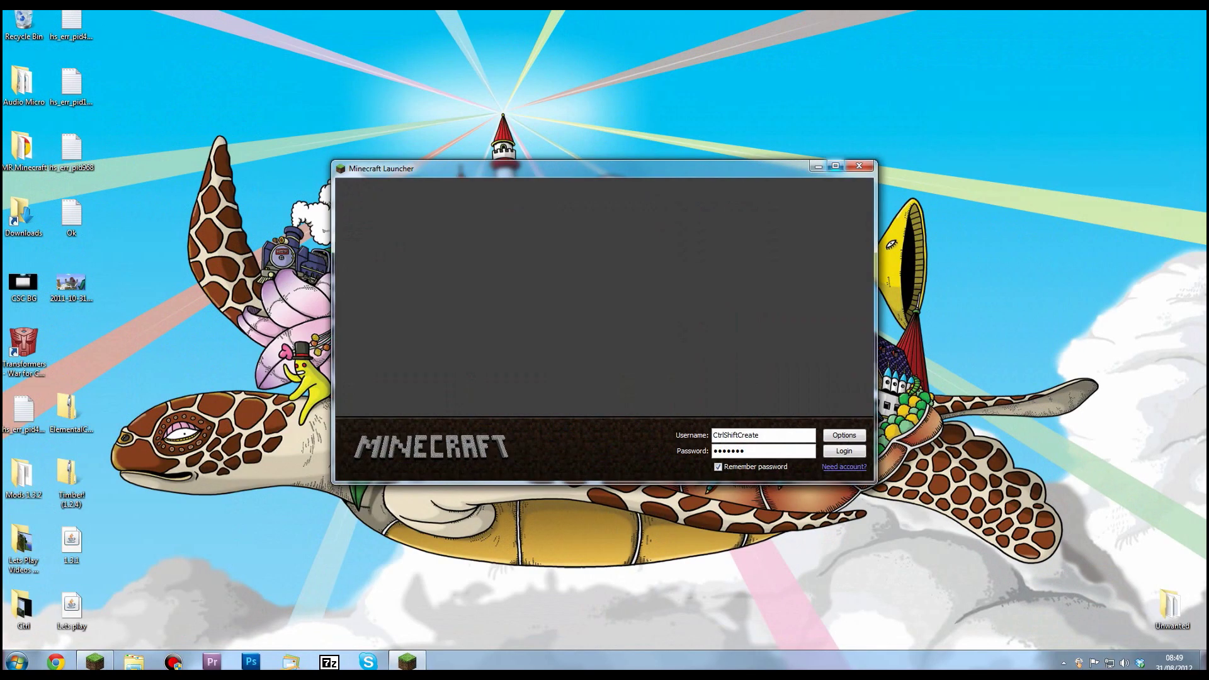
{"action": "key", "text": "Return"}
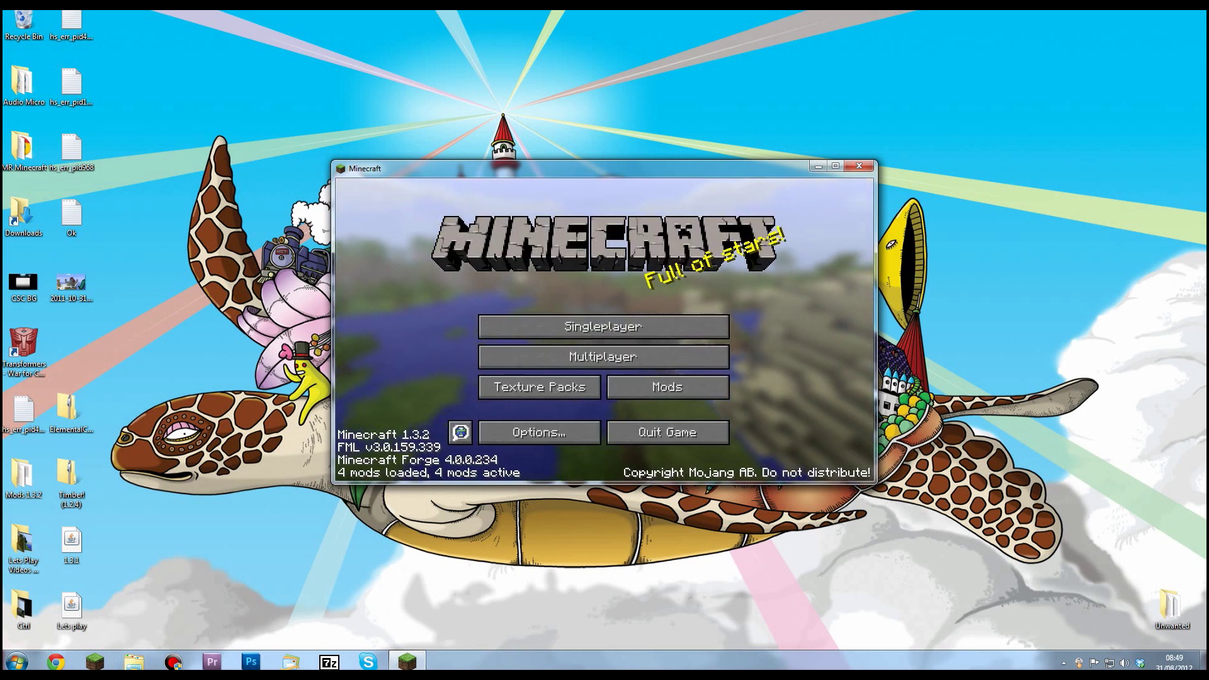
{"action": "key", "text": "F11"}
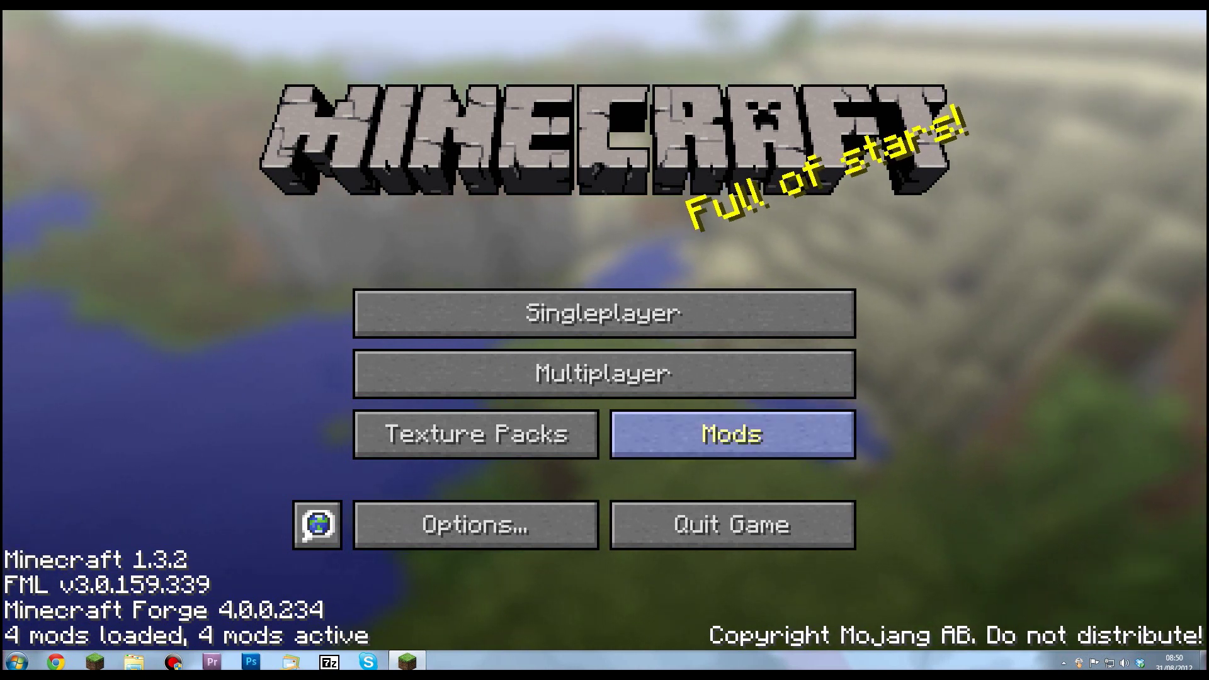
- Check the Mod List for Minecraft Forge, TooManyItems and Explosives+, and return to the title screen
{"action": "left_click", "coordinate": [732, 435]}
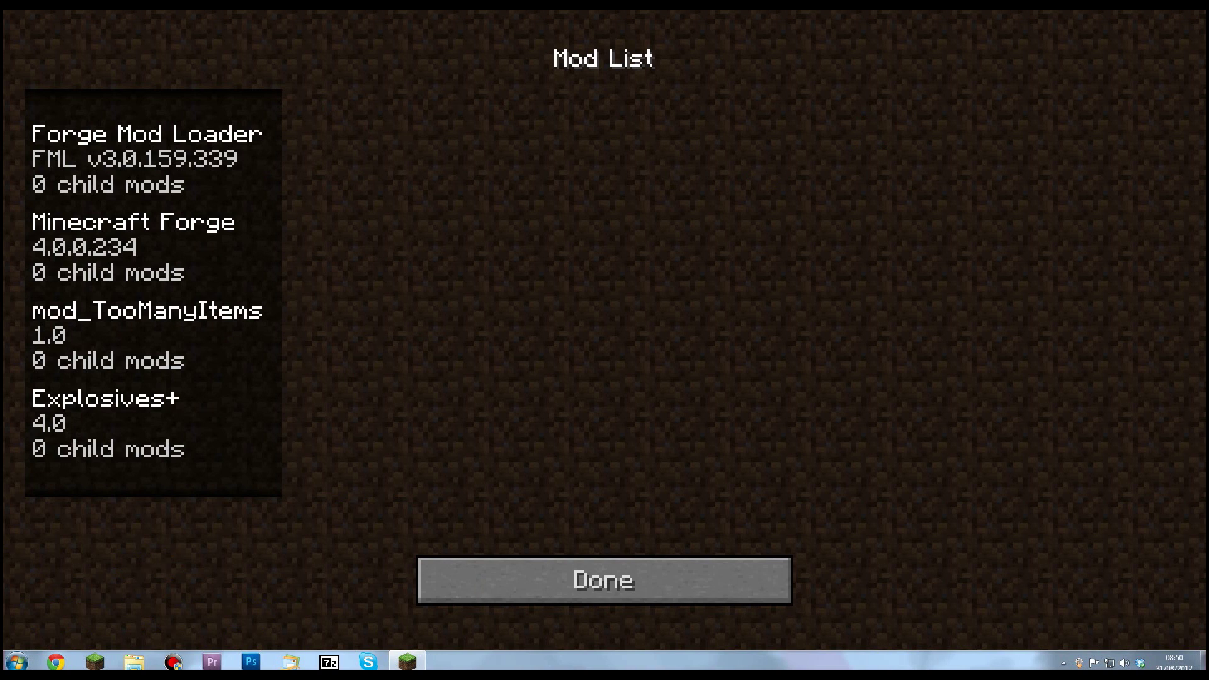
{"action": "left_click", "coordinate": [603, 580]}
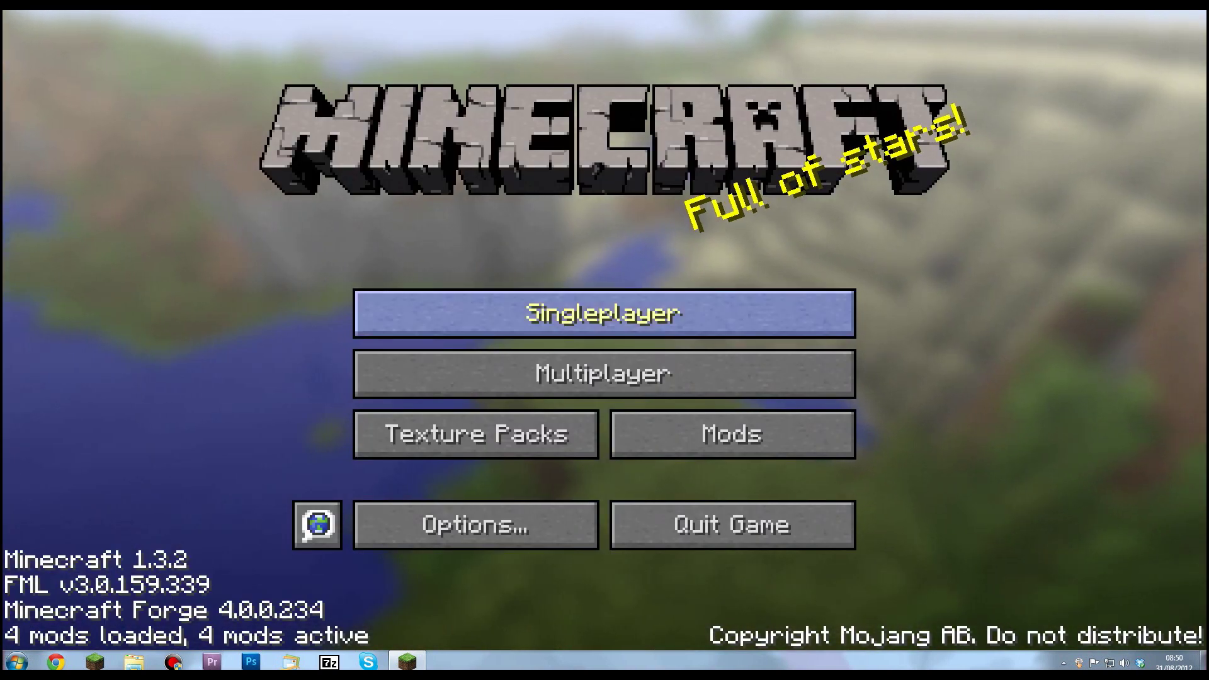
- Create a singleplayer world named New World in Creative mode
{"action": "left_click", "coordinate": [604, 313]}
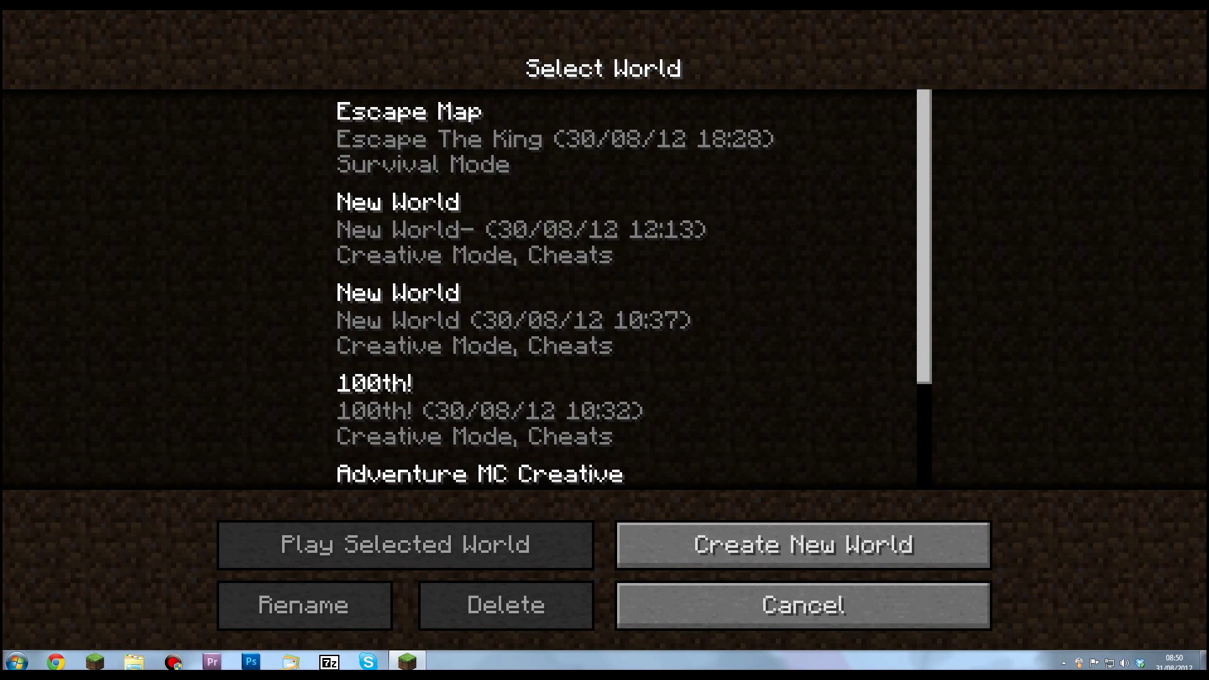
{"action": "left_click", "coordinate": [802, 544]}
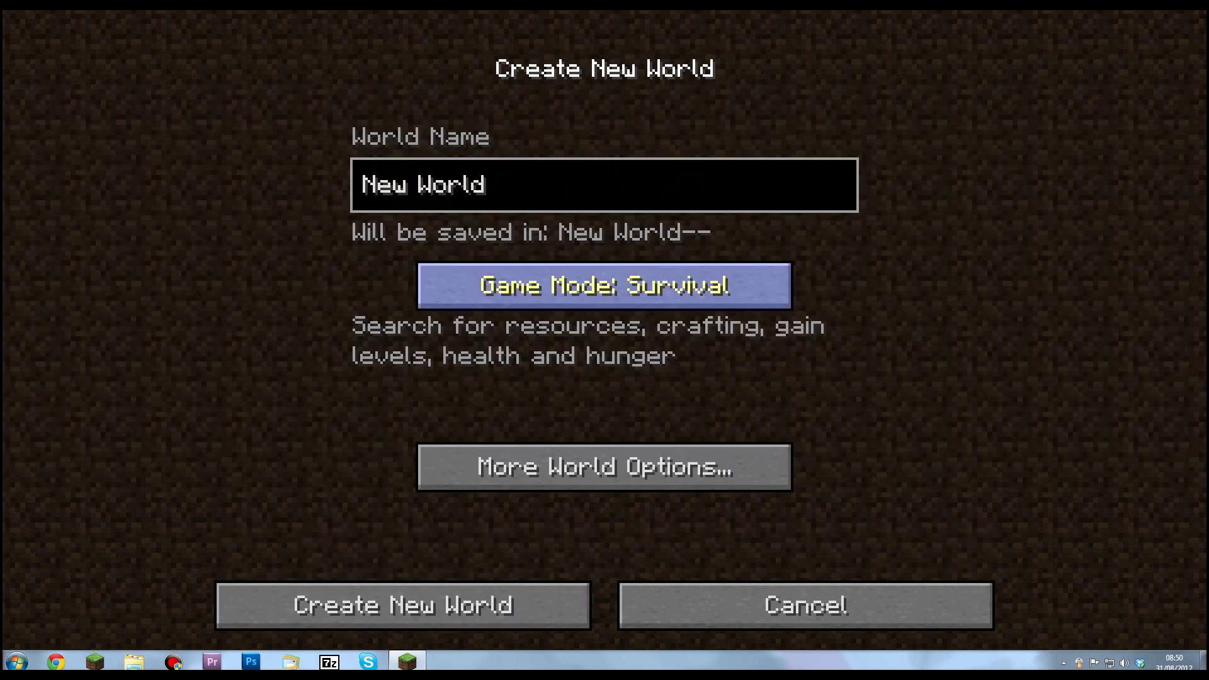
{"action": "left_click", "coordinate": [605, 286]}
{"action": "left_click", "coordinate": [403, 605]}
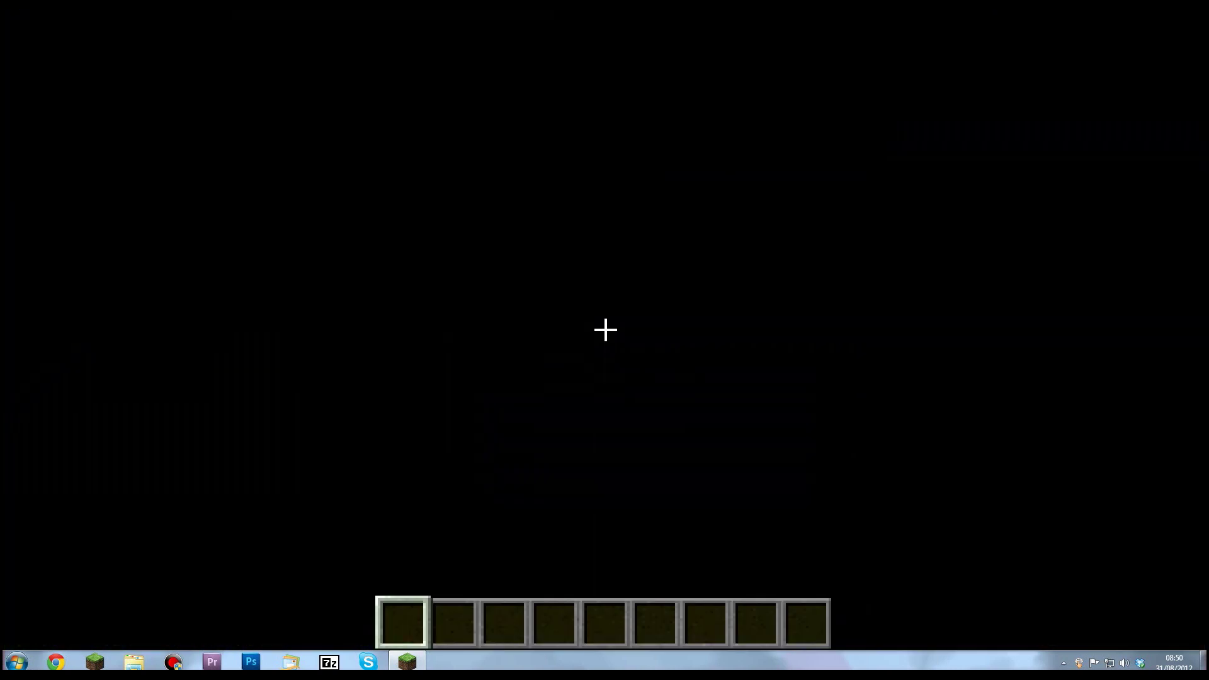
- Walk out of the jungle leaves onto the grass beside the large tree trunk
{"action": "key", "text": "space"}
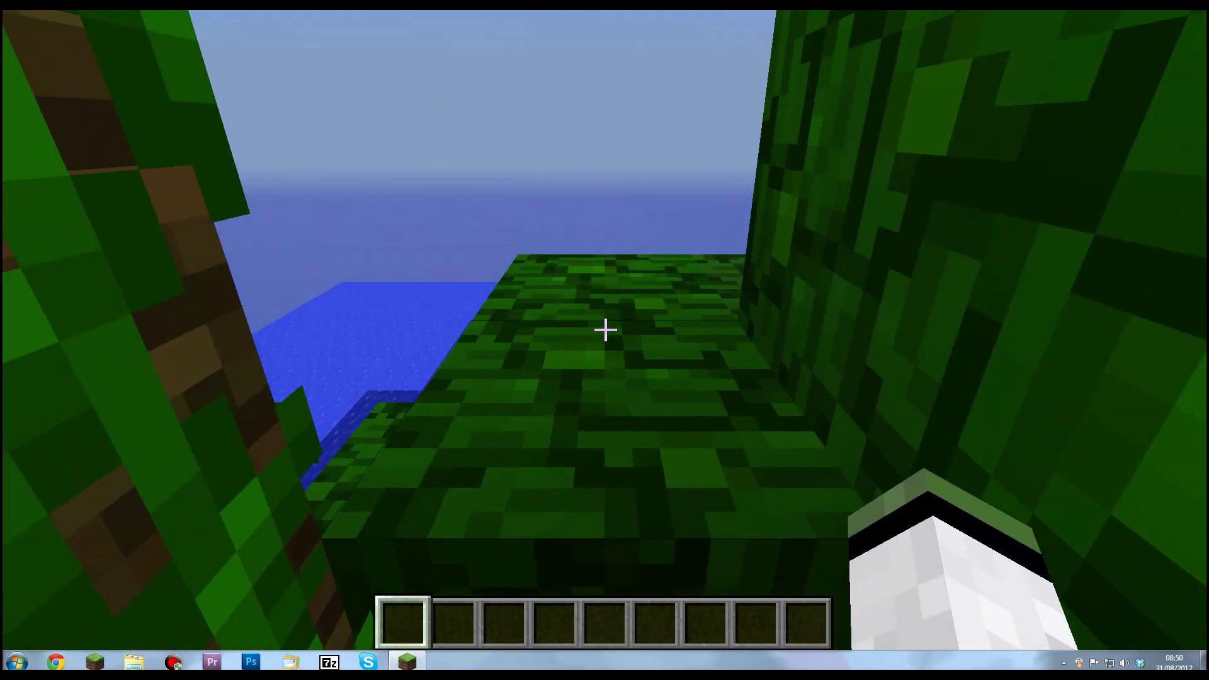
{"action": "key", "text": "w"}
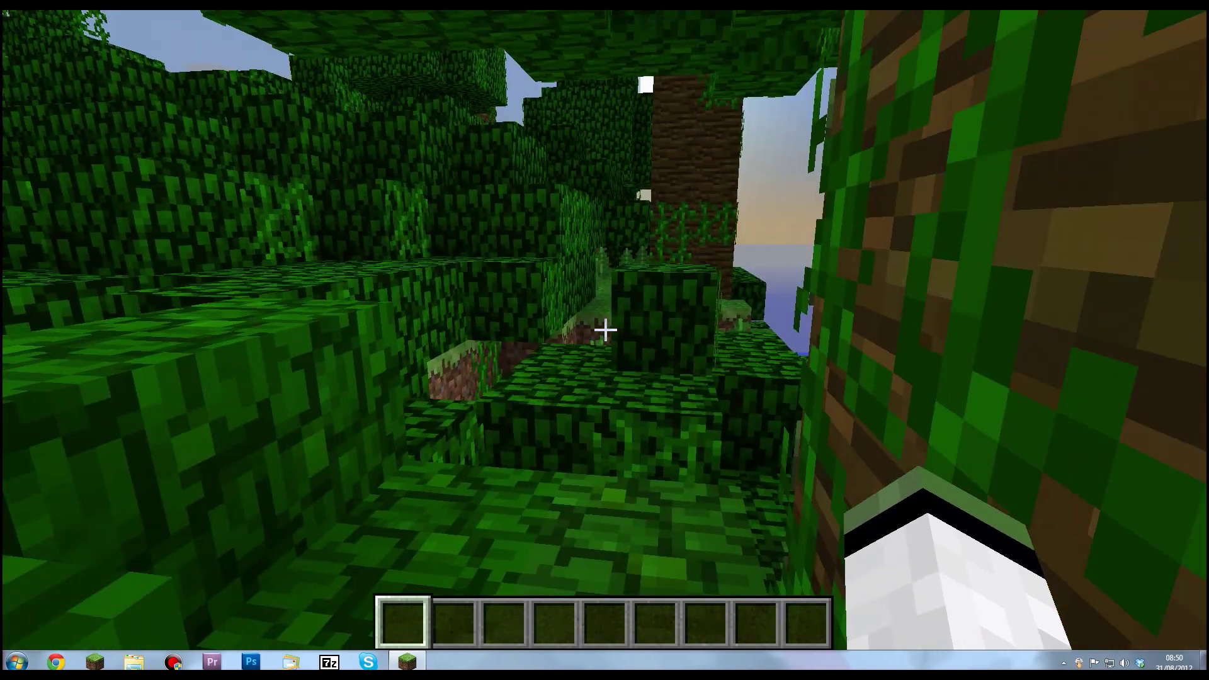
{"action": "key", "text": "w"}
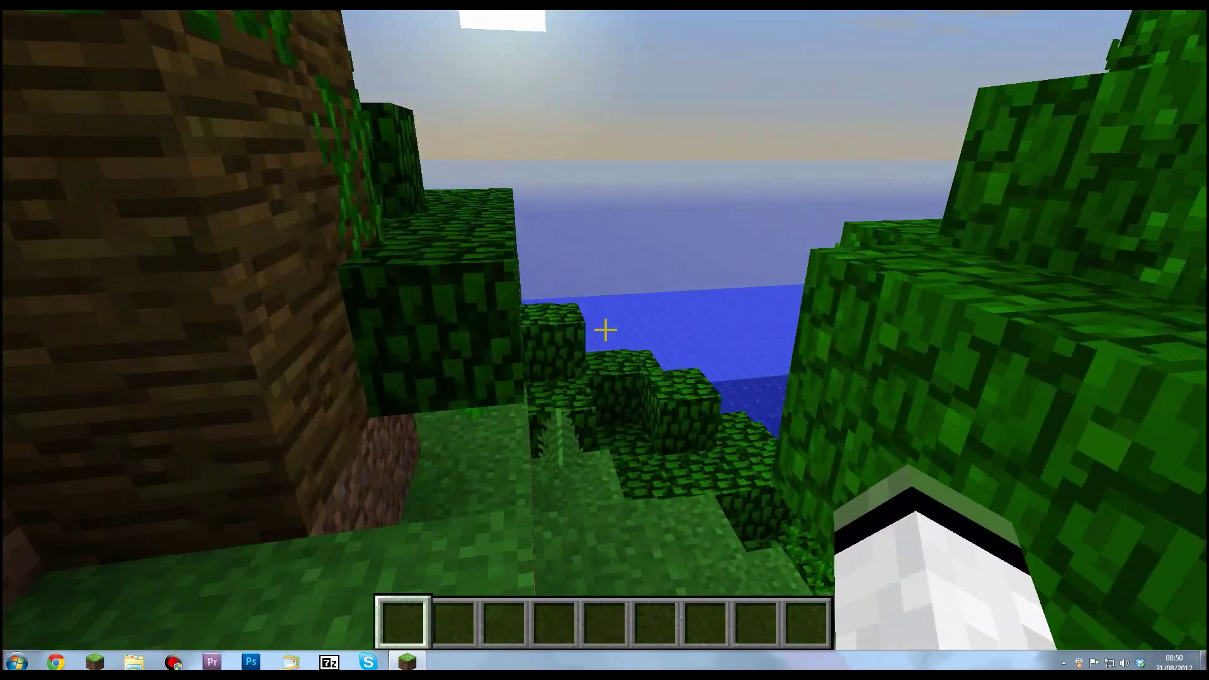
- Browse the creative inventory categories, from Building Blocks and Redstone to Tools and Foodstuffs, for the Explosives+ blocks
{"action": "key", "text": "e"}
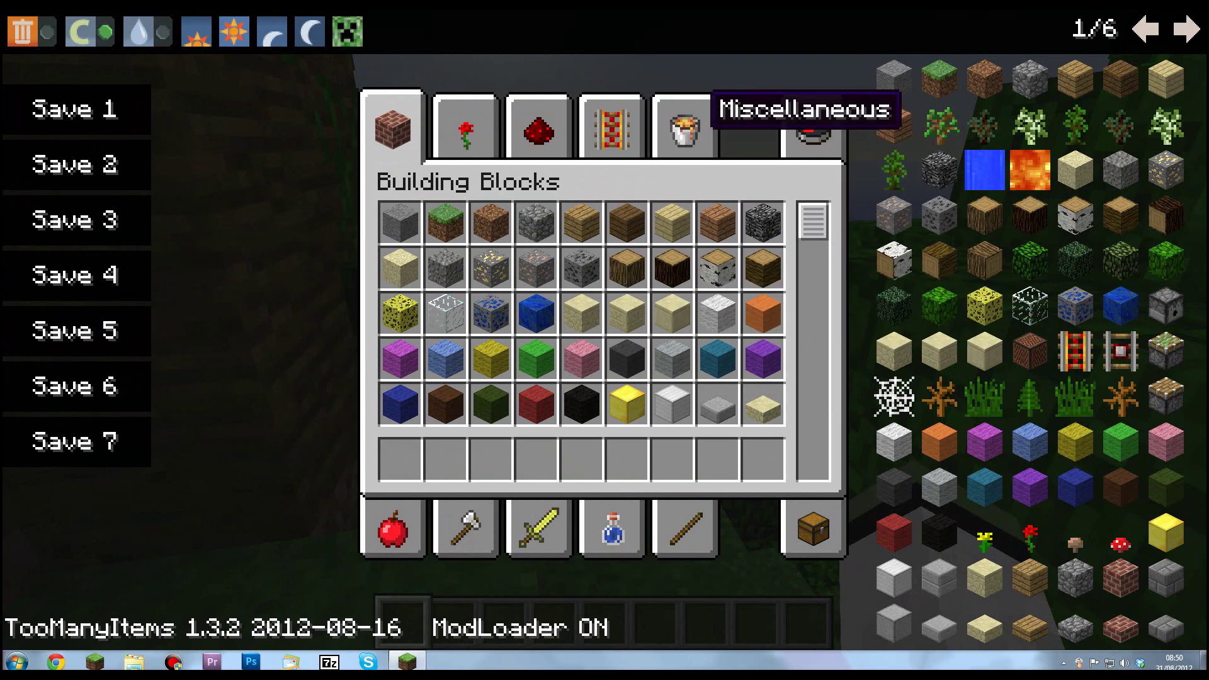
{"action": "left_click", "coordinate": [692, 126]}
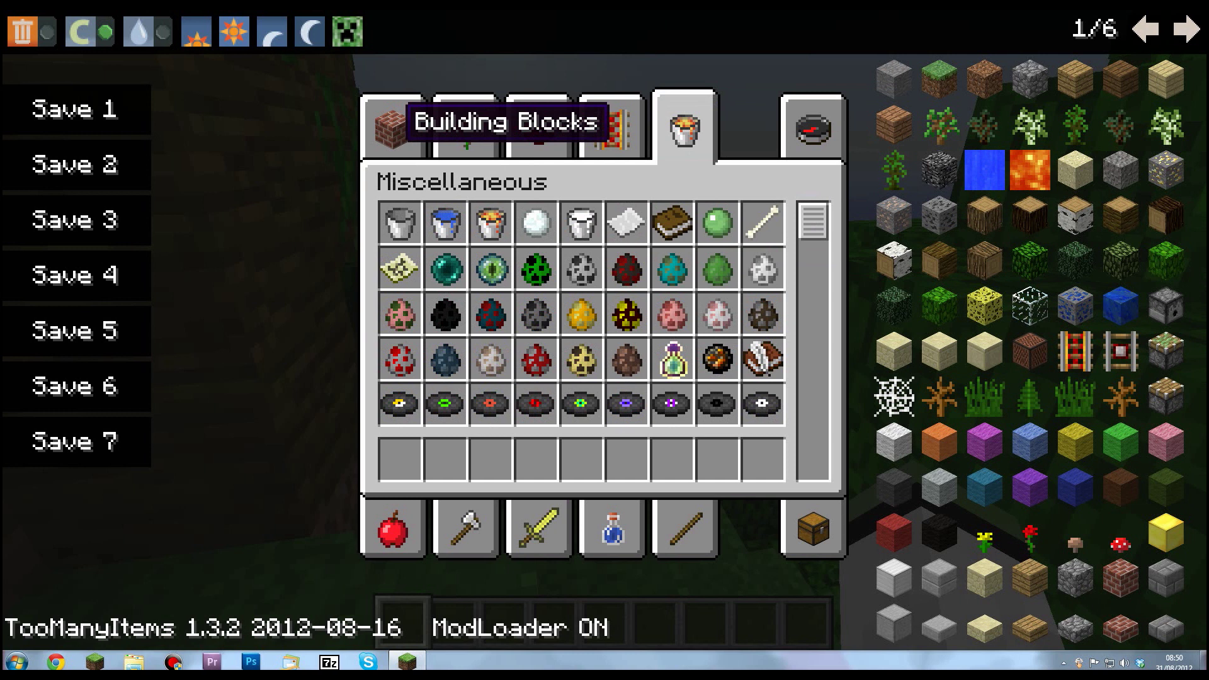
{"action": "left_click", "coordinate": [414, 134]}
{"action": "scroll", "coordinate": [623, 258], "scroll_direction": "down", "scroll_amount": 4}
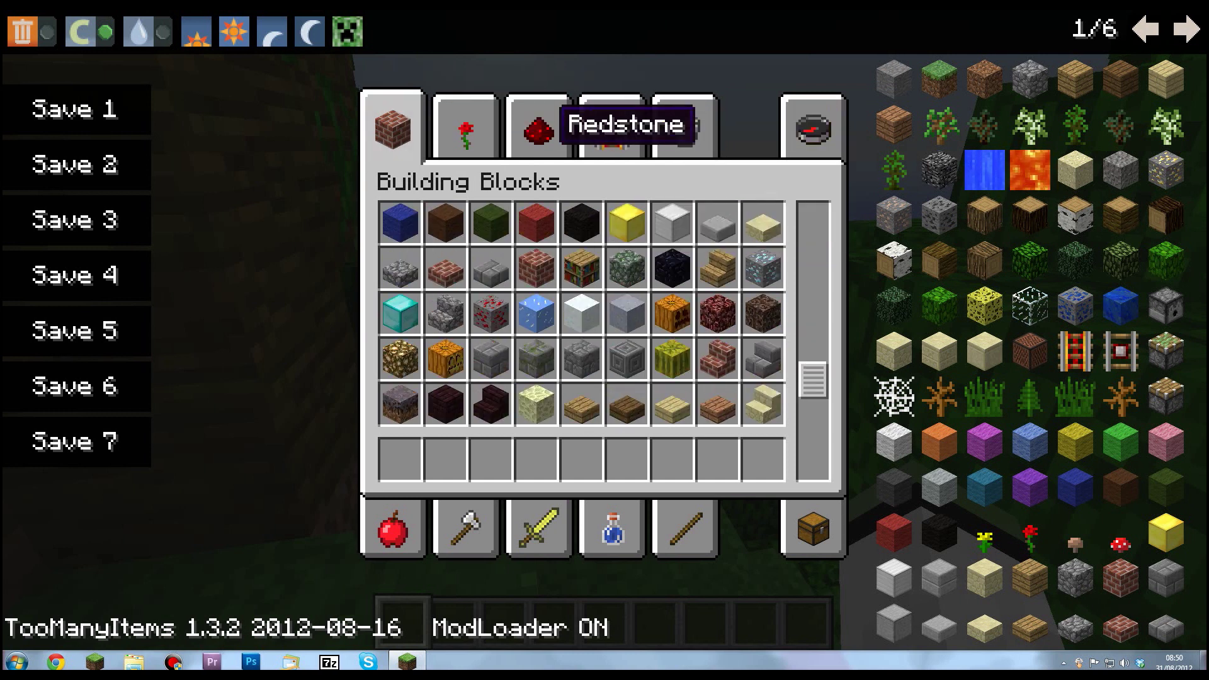
{"action": "left_click", "coordinate": [472, 120]}
{"action": "left_click", "coordinate": [545, 123]}
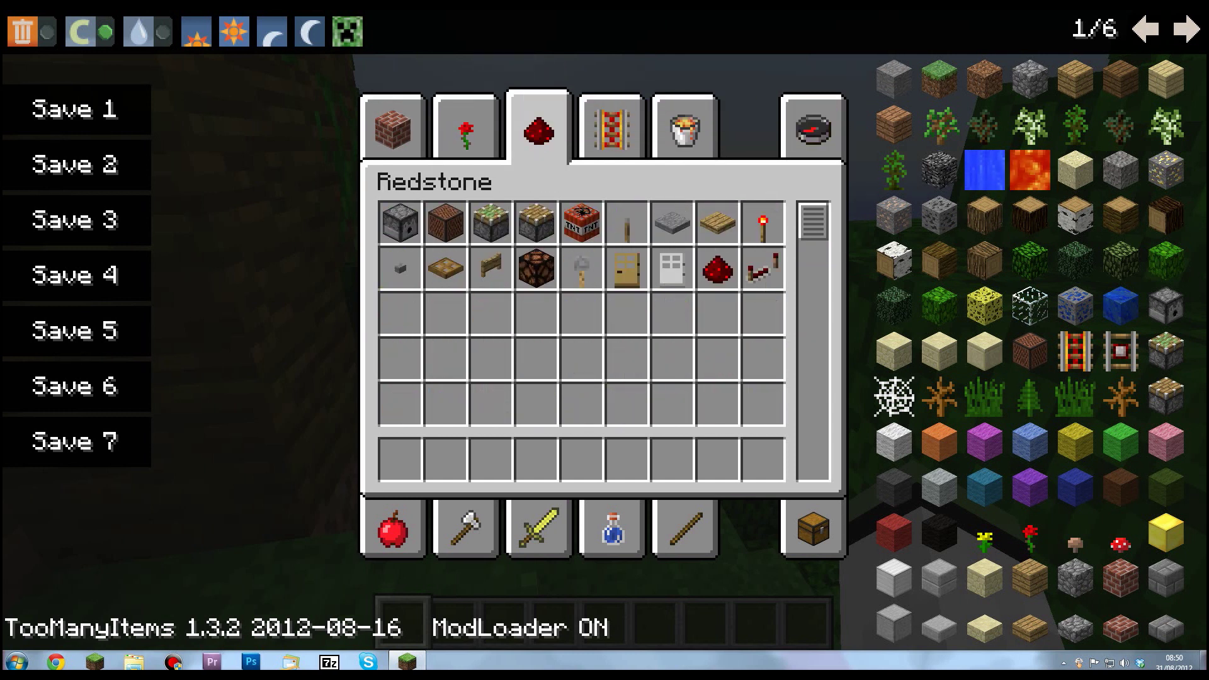
{"action": "left_click", "coordinate": [612, 117]}
{"action": "left_click", "coordinate": [689, 123]}
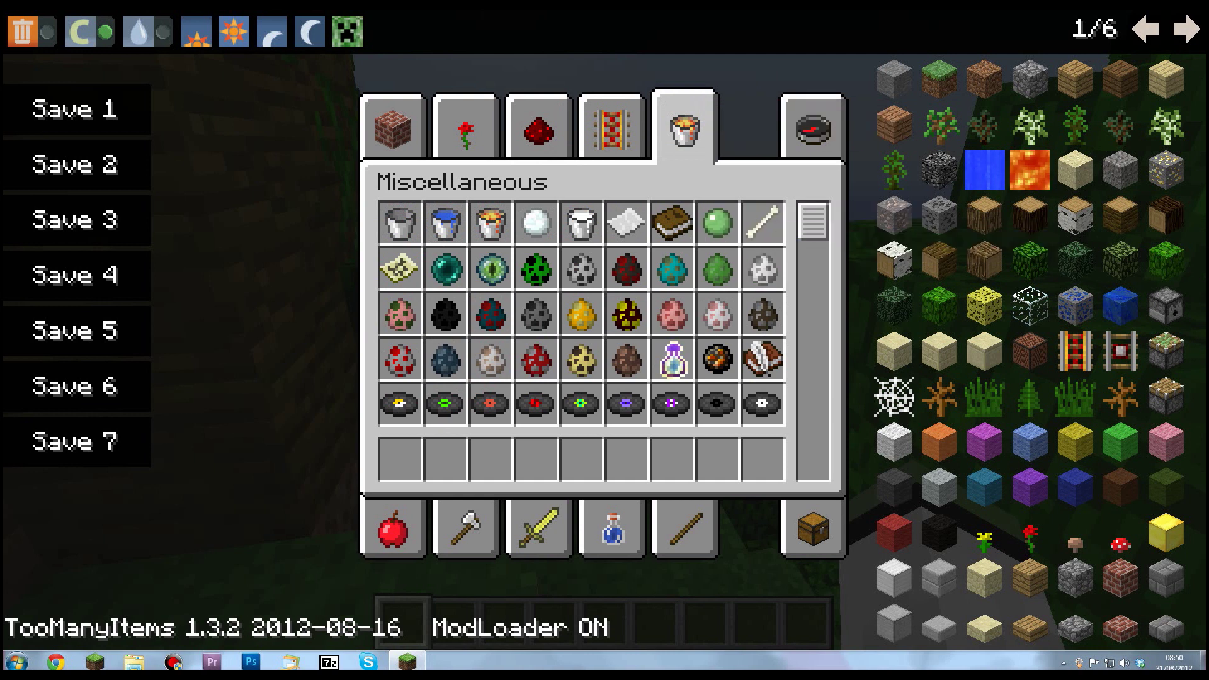
{"action": "left_click_drag", "start_coordinate": [812, 239], "coordinate": [813, 385]}
{"action": "left_click", "coordinate": [687, 529]}
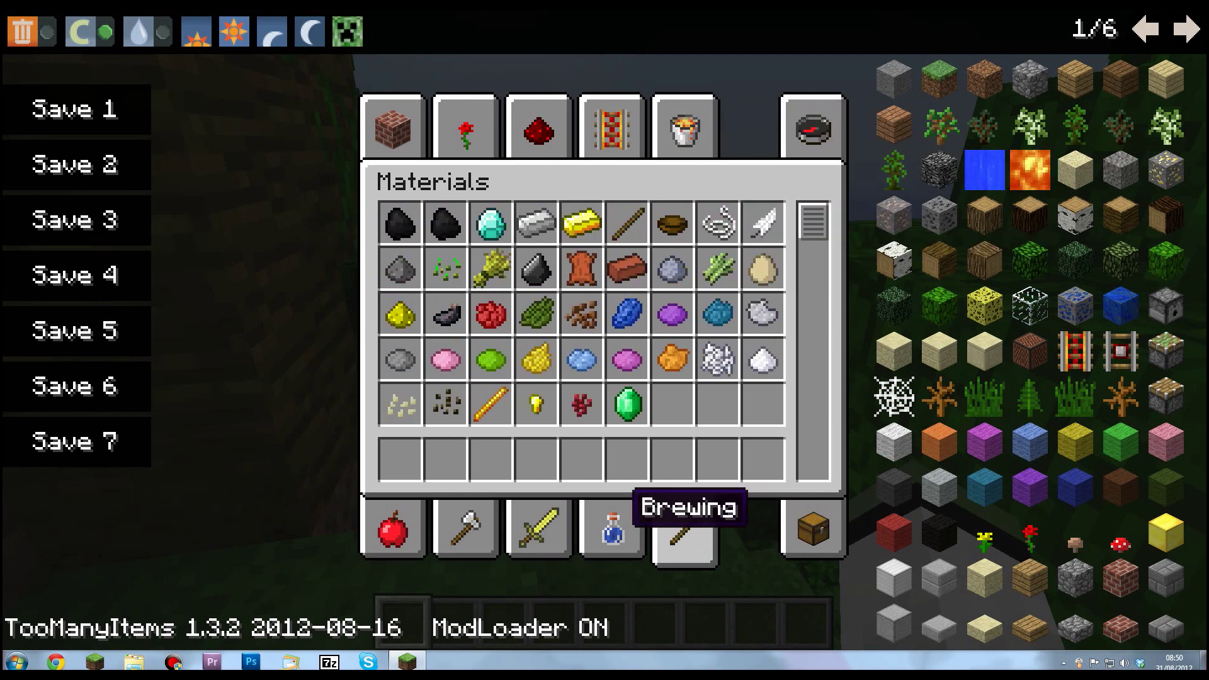
{"action": "left_click", "coordinate": [614, 529]}
{"action": "left_click", "coordinate": [538, 521]}
{"action": "left_click", "coordinate": [472, 519]}
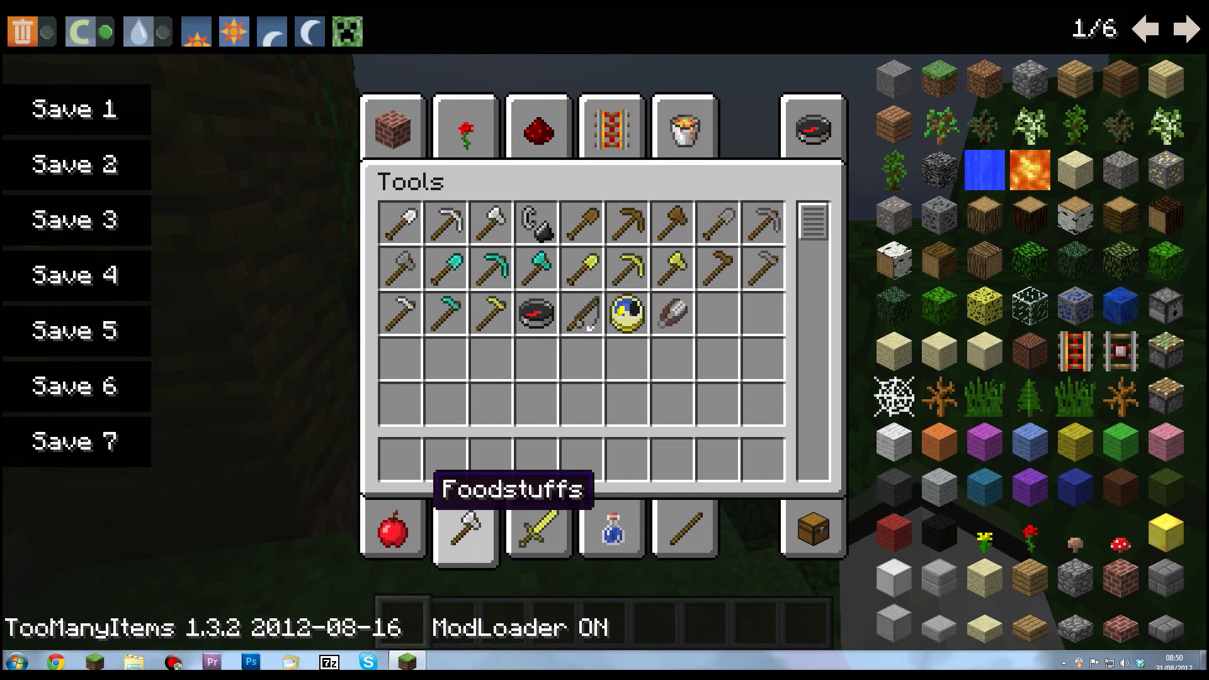
{"action": "left_click", "coordinate": [395, 513]}
- From the end of Building Blocks, put the Nuke and the two TNT-style explosives before the Nova Bomb into hotbar slots 1 to 3
{"action": "left_click", "coordinate": [410, 132]}
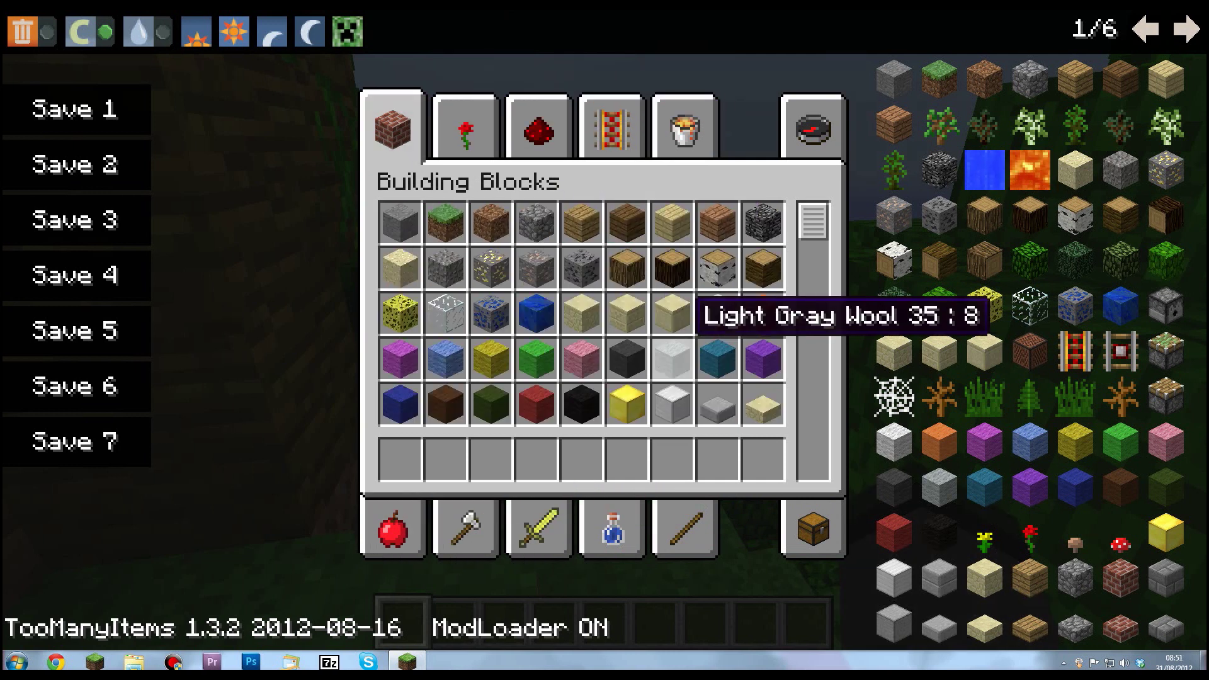
{"action": "scroll", "coordinate": [672, 347], "scroll_direction": "down", "scroll_amount": 5}
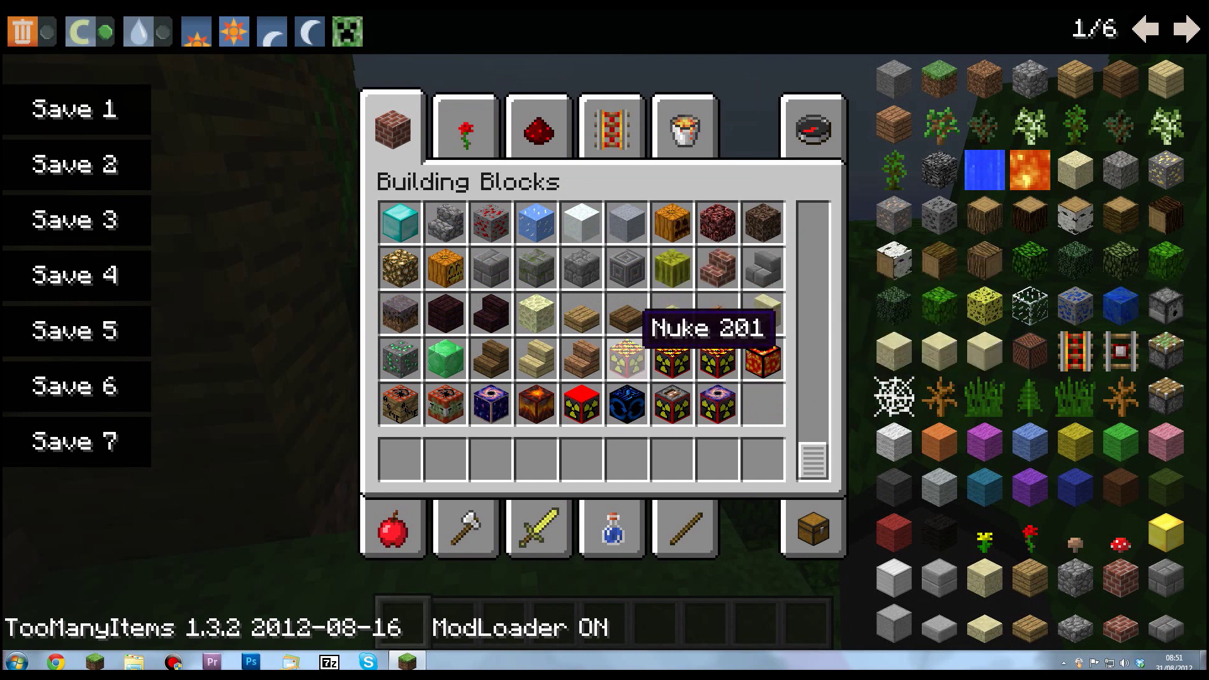
{"action": "left_click", "coordinate": [621, 349]}
{"action": "left_click", "coordinate": [400, 457]}
{"action": "left_click", "coordinate": [390, 416]}
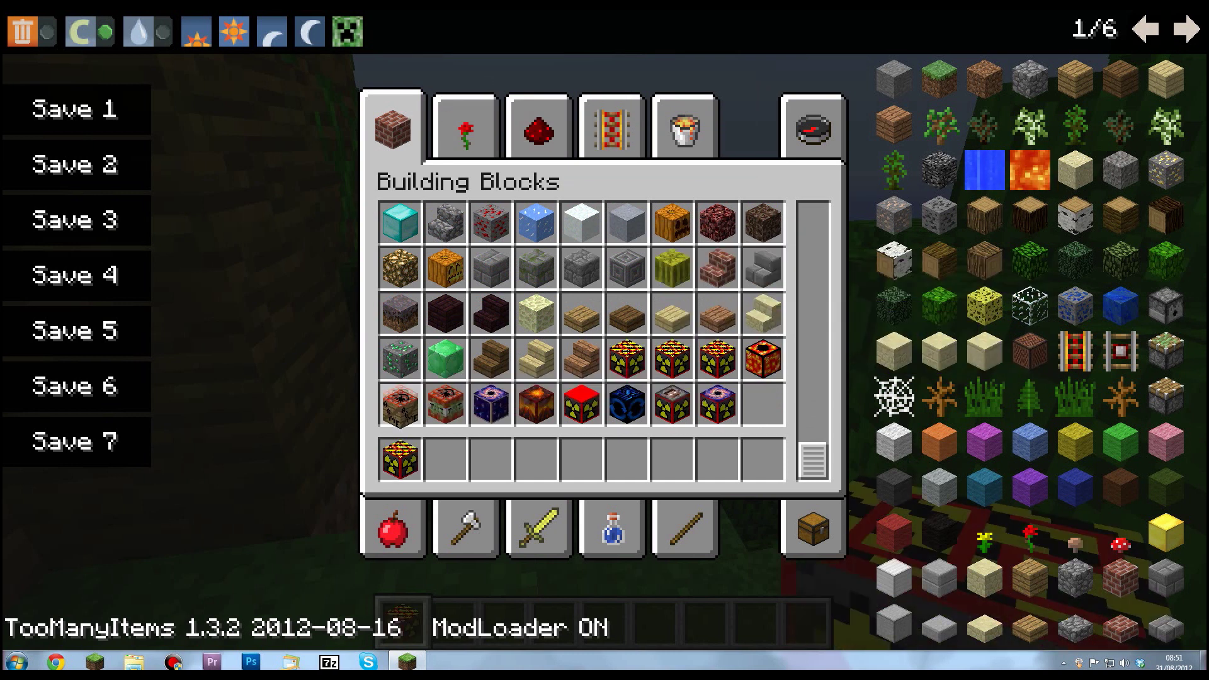
{"action": "left_click", "coordinate": [455, 448]}
{"action": "left_click", "coordinate": [446, 406]}
{"action": "left_click", "coordinate": [491, 458]}
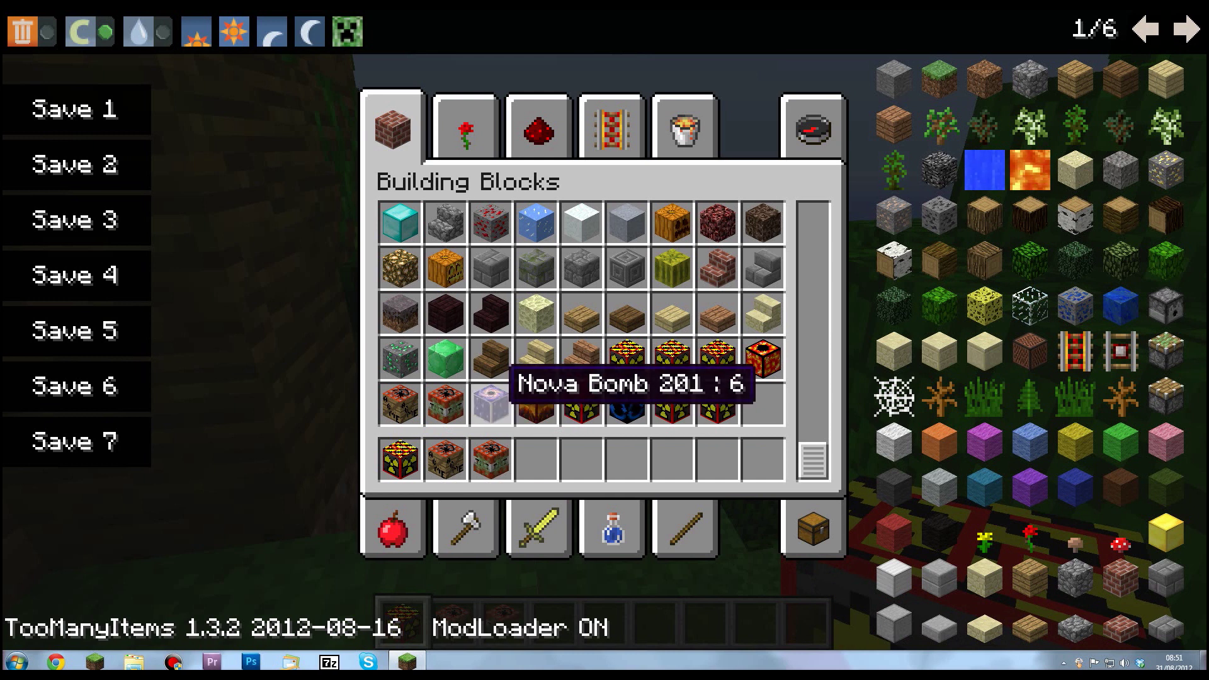
- Add the Nova Bomb, the lava-textured explosive and TNT Rain to hotbar slots 4 to 6
{"action": "left_click", "coordinate": [503, 416]}
{"action": "left_click", "coordinate": [536, 458]}
{"action": "left_click", "coordinate": [535, 404]}
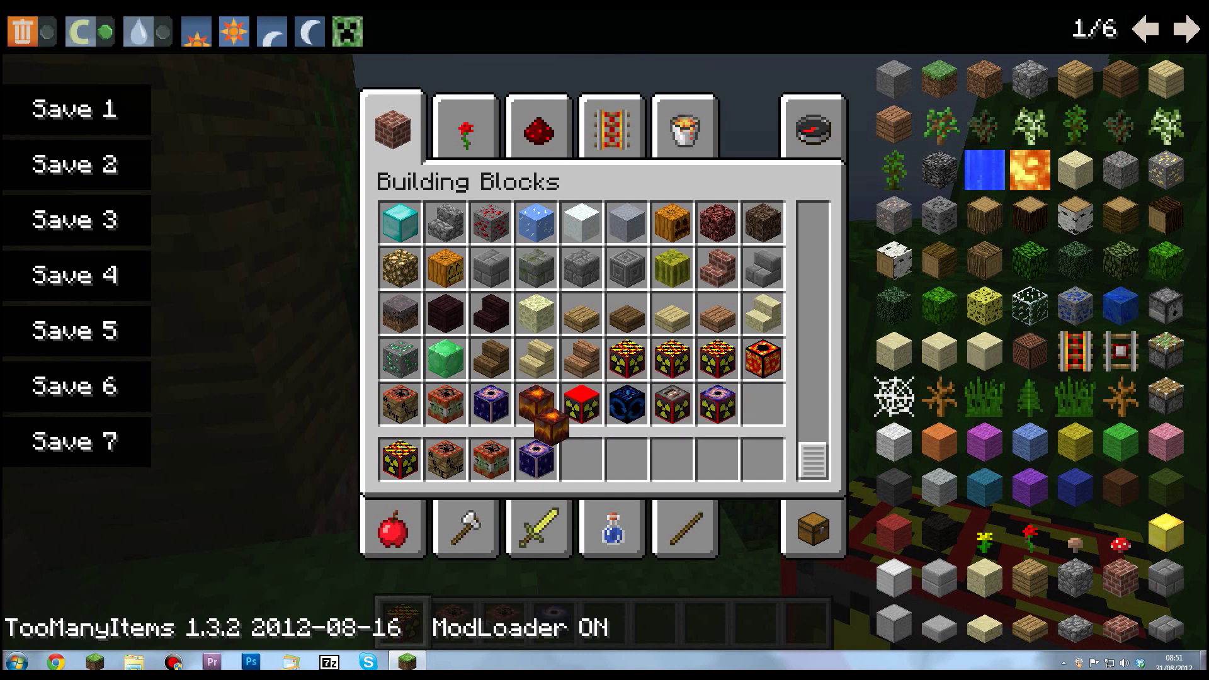
{"action": "left_click", "coordinate": [581, 458]}
{"action": "left_click", "coordinate": [581, 404]}
{"action": "left_click", "coordinate": [627, 459]}
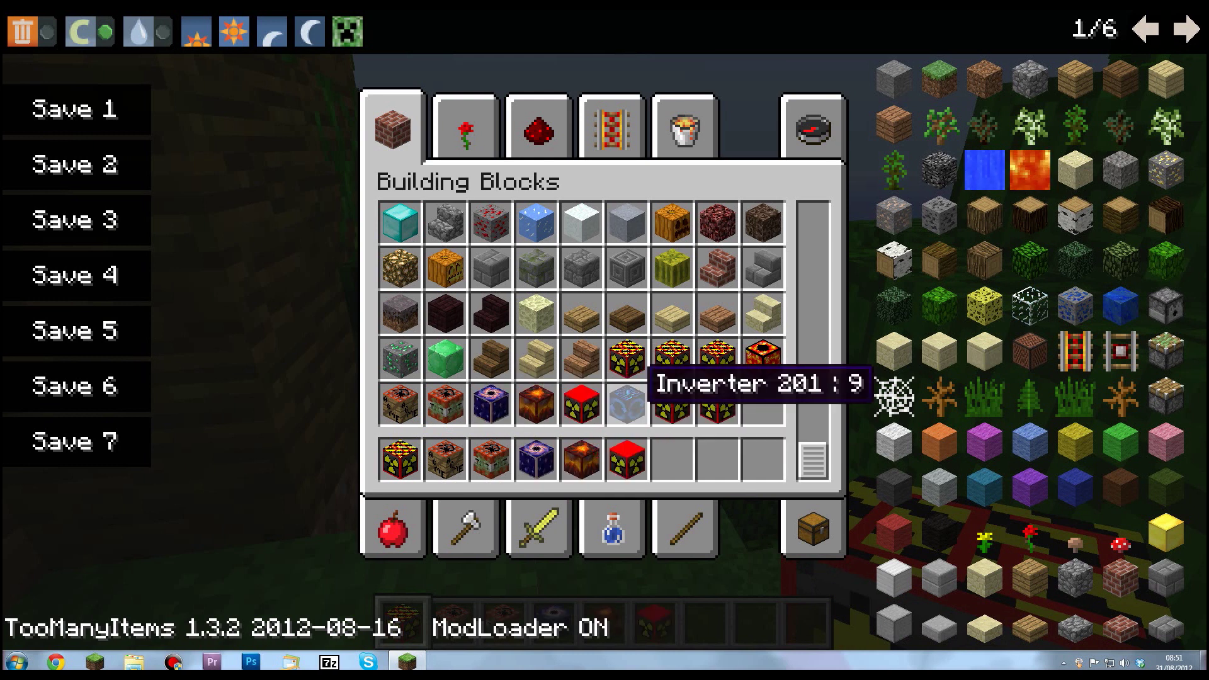
- Add the Inverter, the BiomeBuster and the third striped nuke block to hotbar slots 7 to 9, and close the inventory
{"action": "left_click", "coordinate": [627, 406]}
{"action": "left_click", "coordinate": [671, 458]}
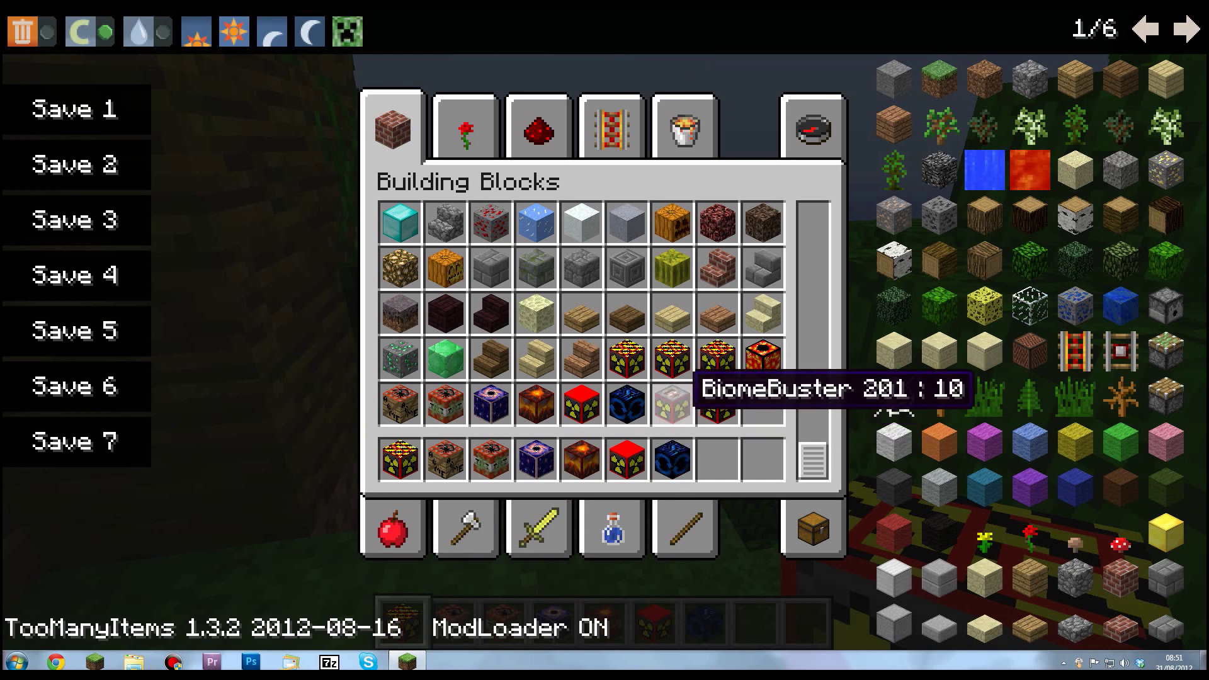
{"action": "left_click", "coordinate": [671, 406]}
{"action": "left_click", "coordinate": [717, 459]}
{"action": "left_click", "coordinate": [718, 359]}
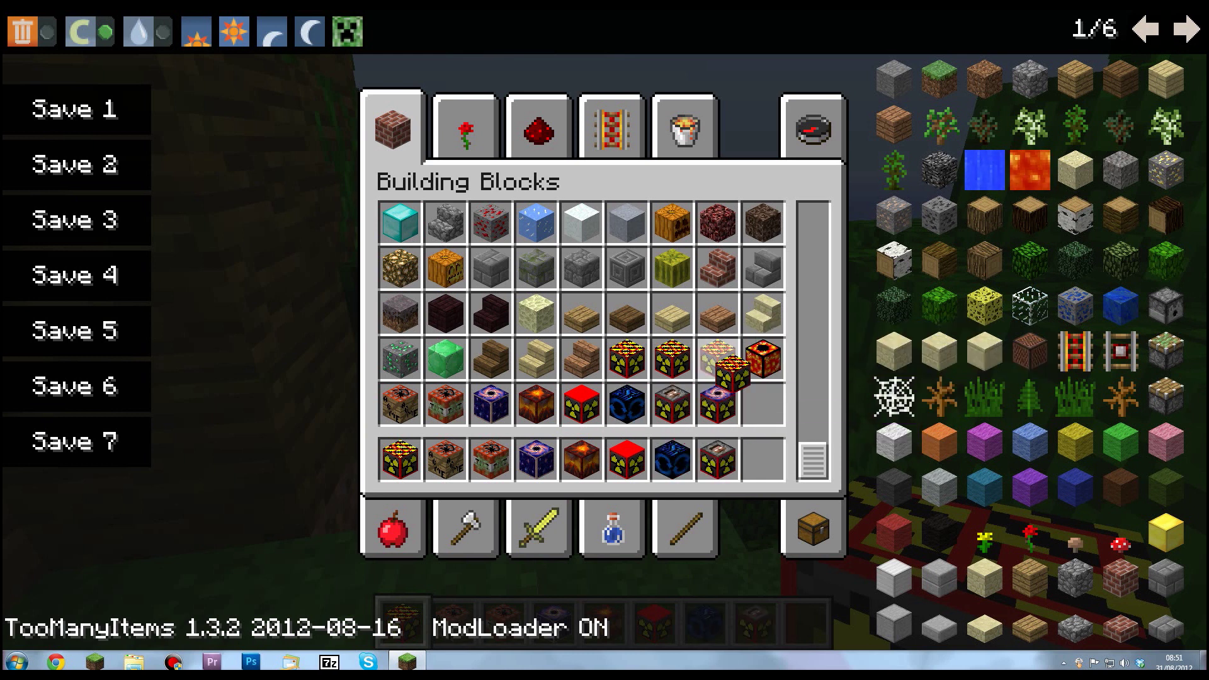
{"action": "left_click", "coordinate": [768, 458]}
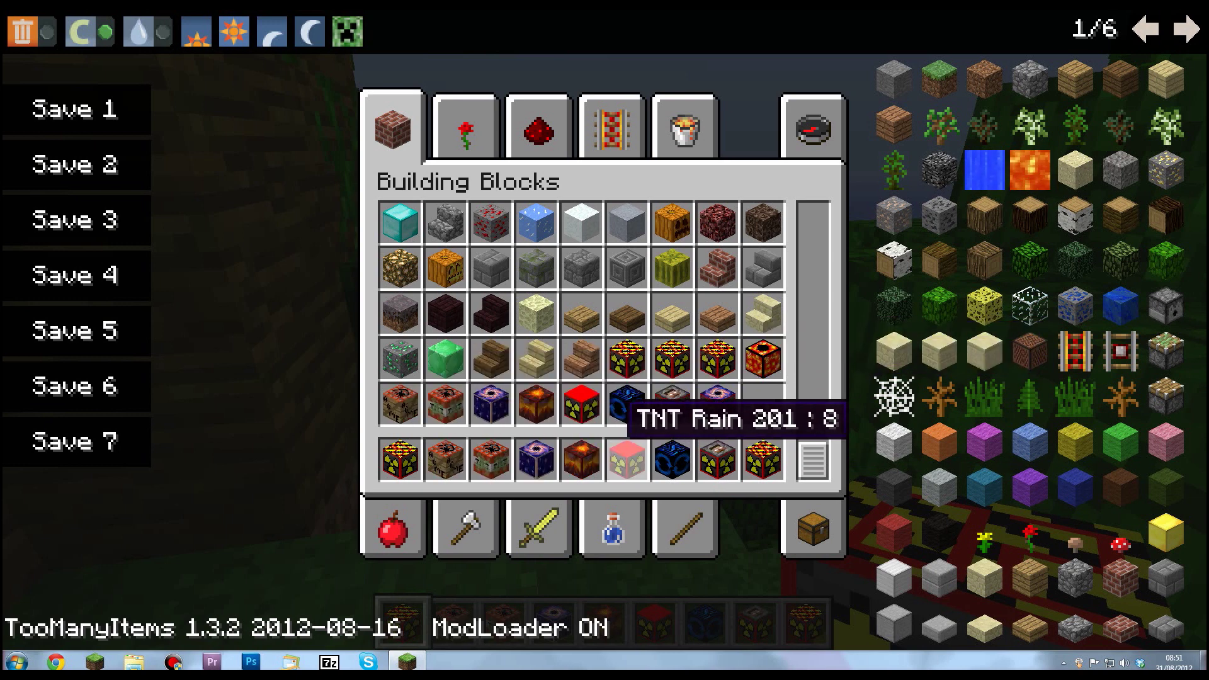
{"action": "key", "text": "e"}
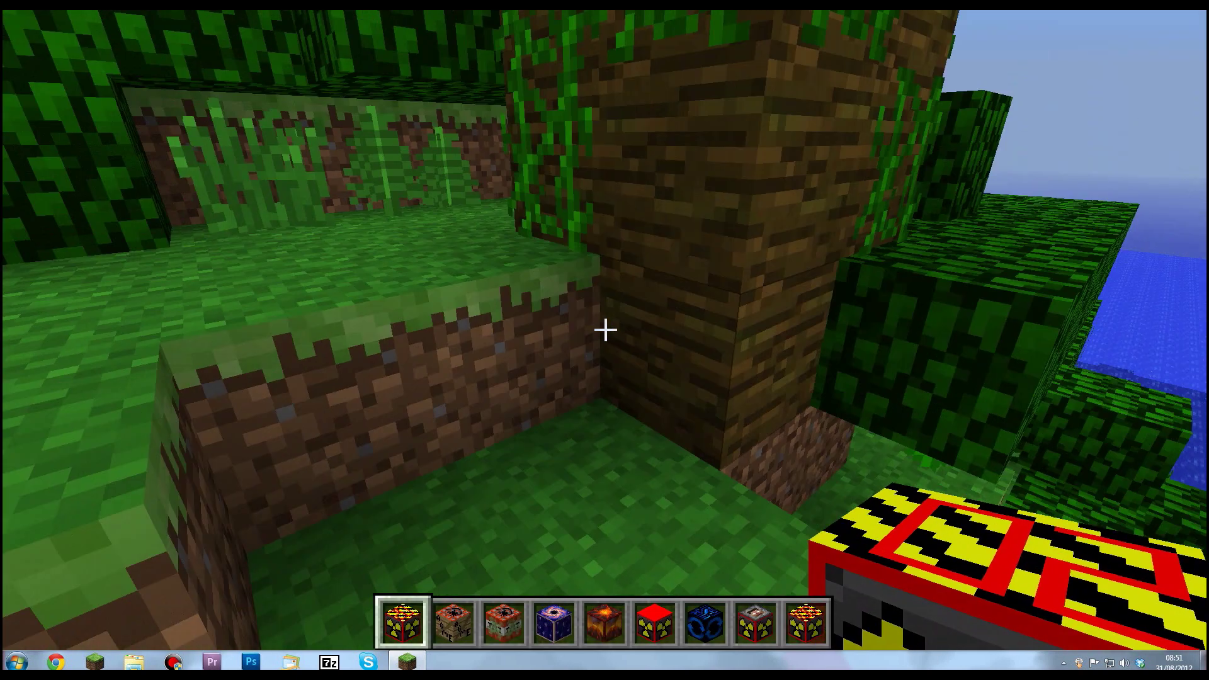
- Walk across the jungle leaves to an open, fairly flat leafy area
{"action": "key", "text": "w"}
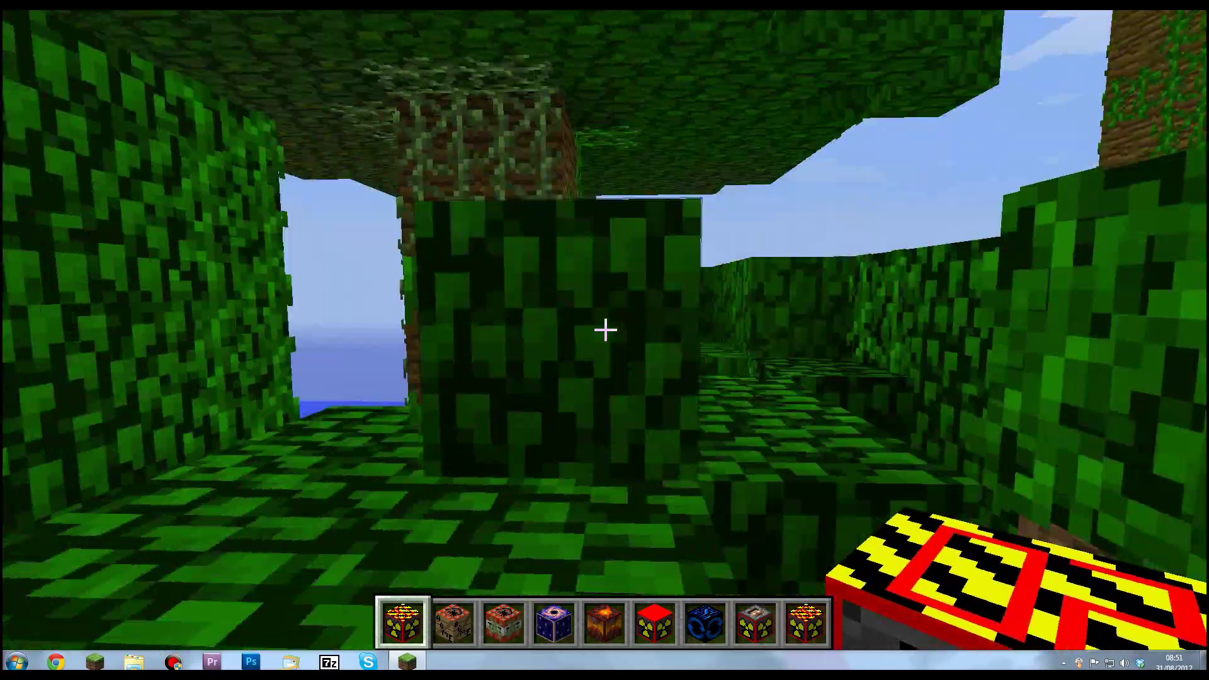
{"action": "key", "text": "space"}
{"action": "key", "text": "w"}
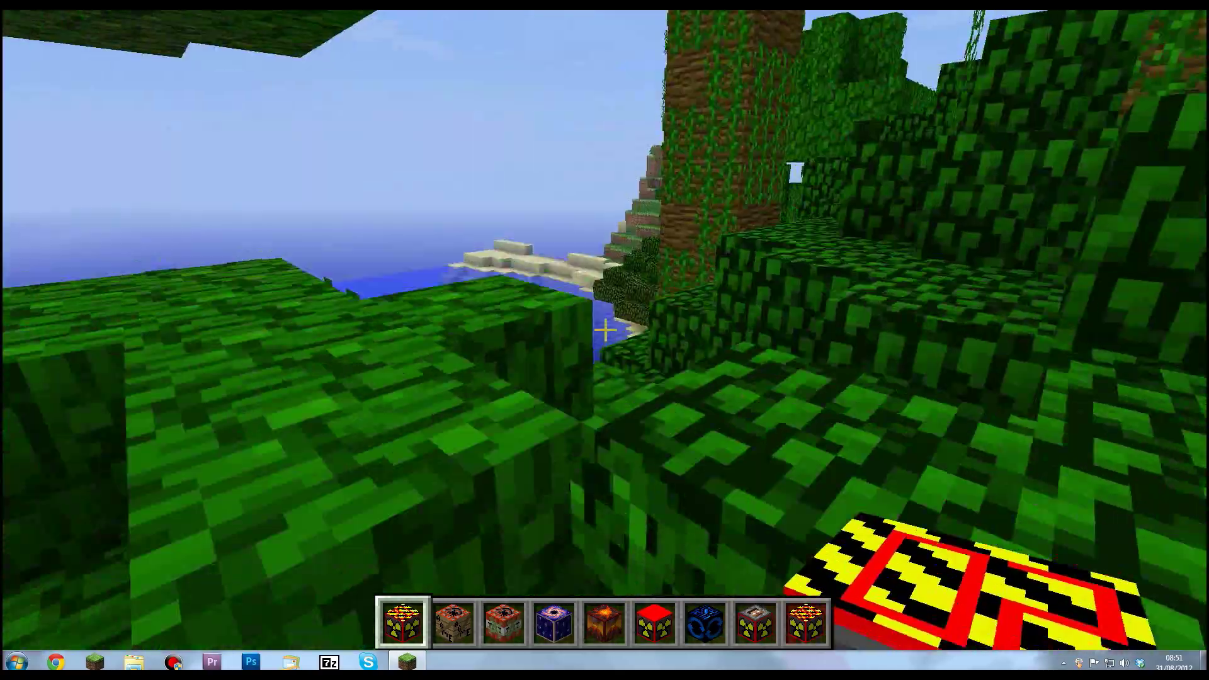
{"action": "key", "text": "w"}
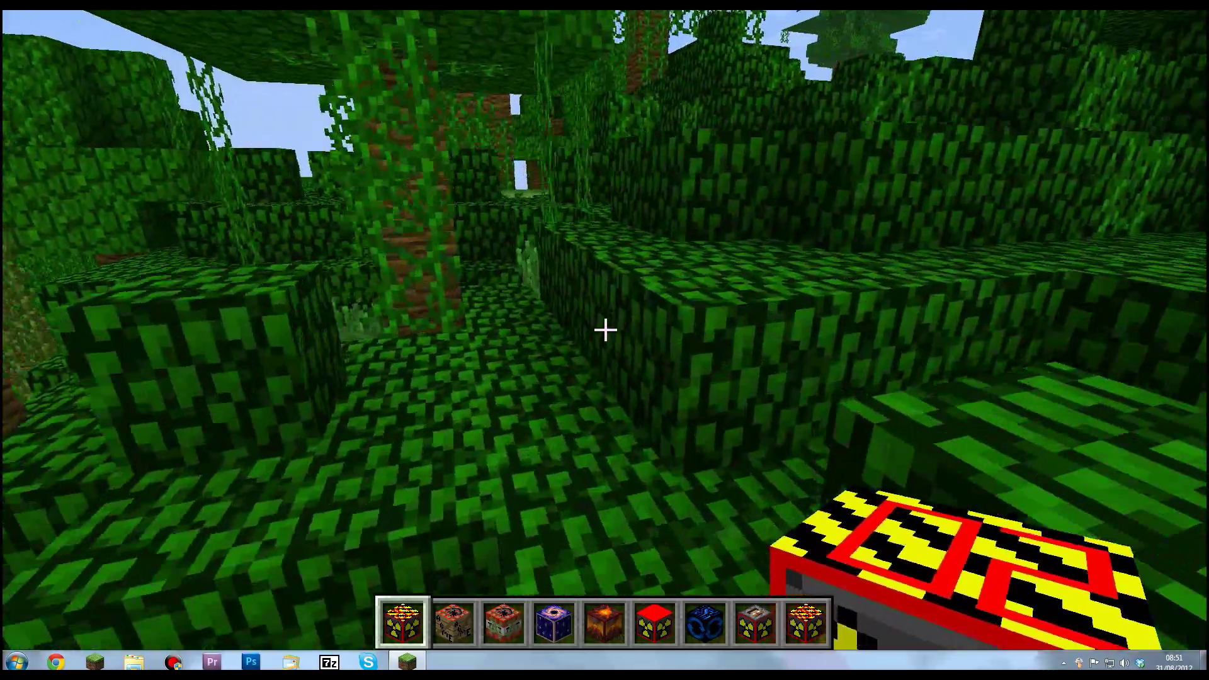
{"action": "key", "text": "w"}
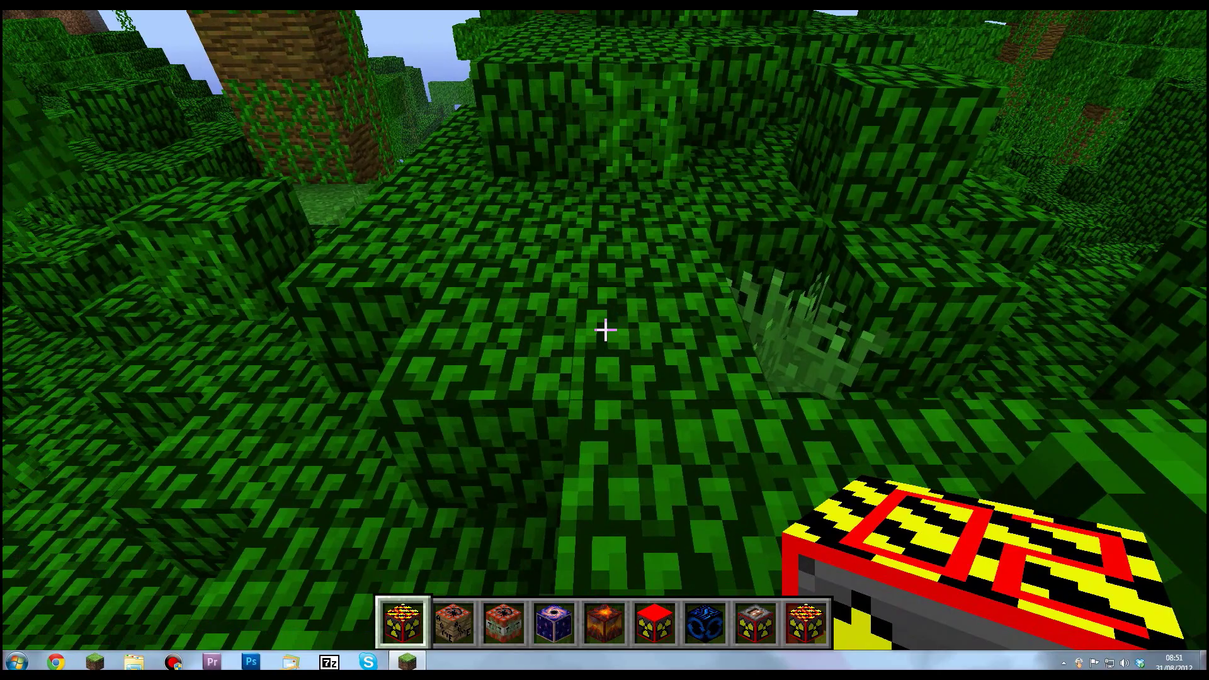
- Place a Nova Bomb on the leaves, replace the item in hotbar slot 5 with a redstone torch, and hold the torch
{"action": "scroll", "coordinate": [604, 623], "scroll_direction": "down", "scroll_amount": 3}
{"action": "key", "text": "e"}
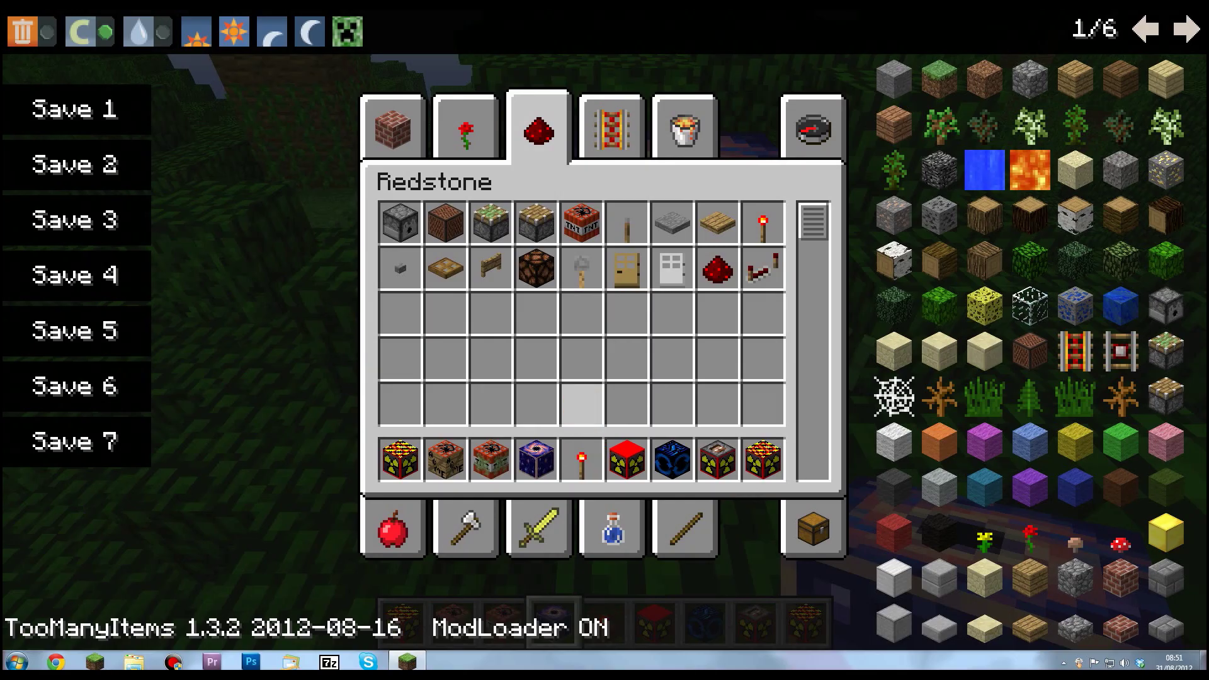
{"action": "key", "text": "e"}
{"action": "scroll", "coordinate": [605, 329], "scroll_direction": "down", "scroll_amount": 1}
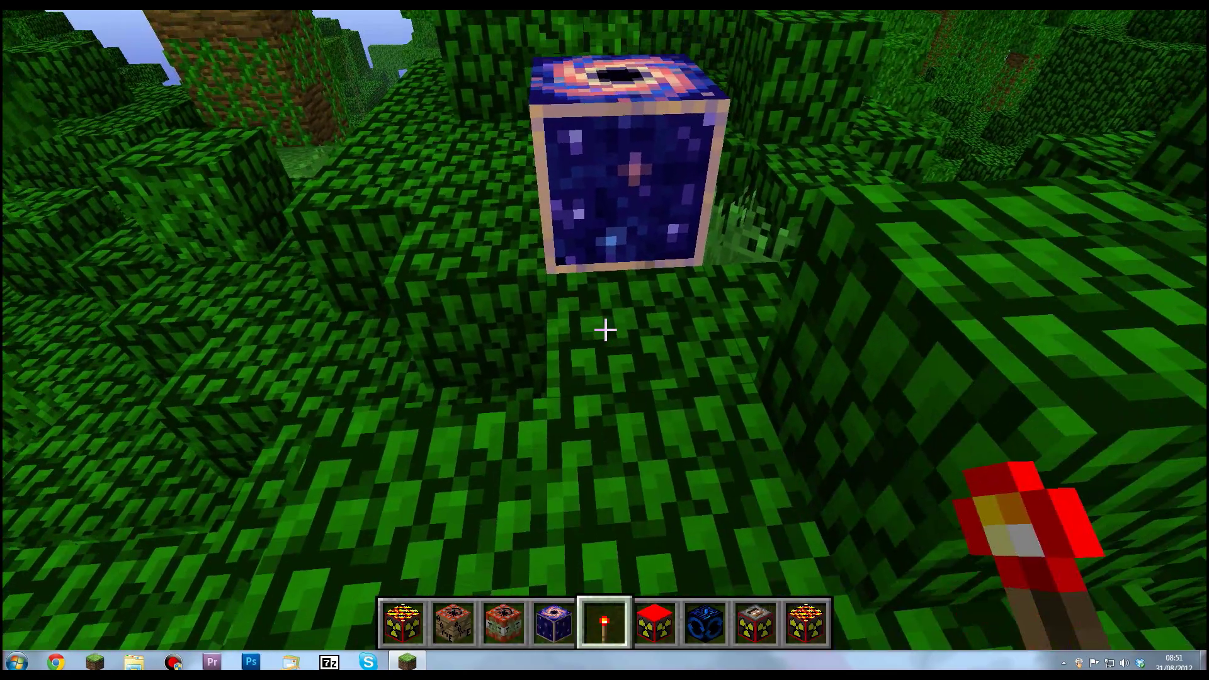
- Put a dirt block in hotbar slot 5 and move the redstone torch to slot 6
{"action": "key", "text": "s"}
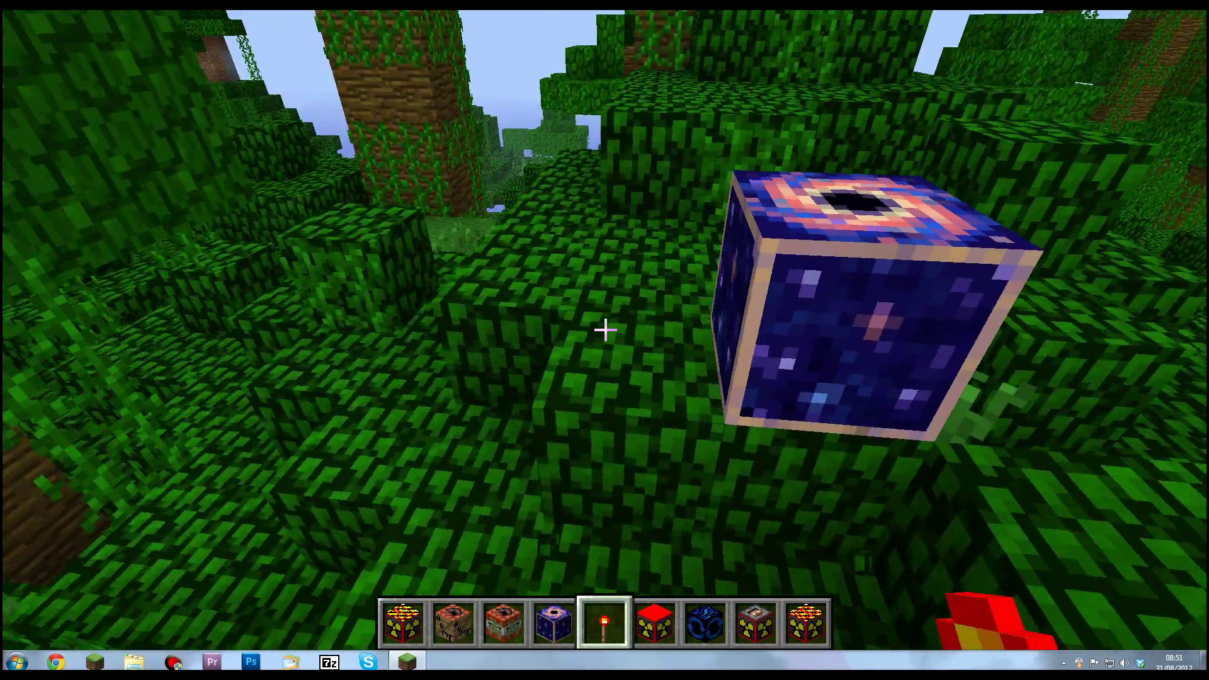
{"action": "key", "text": "e"}
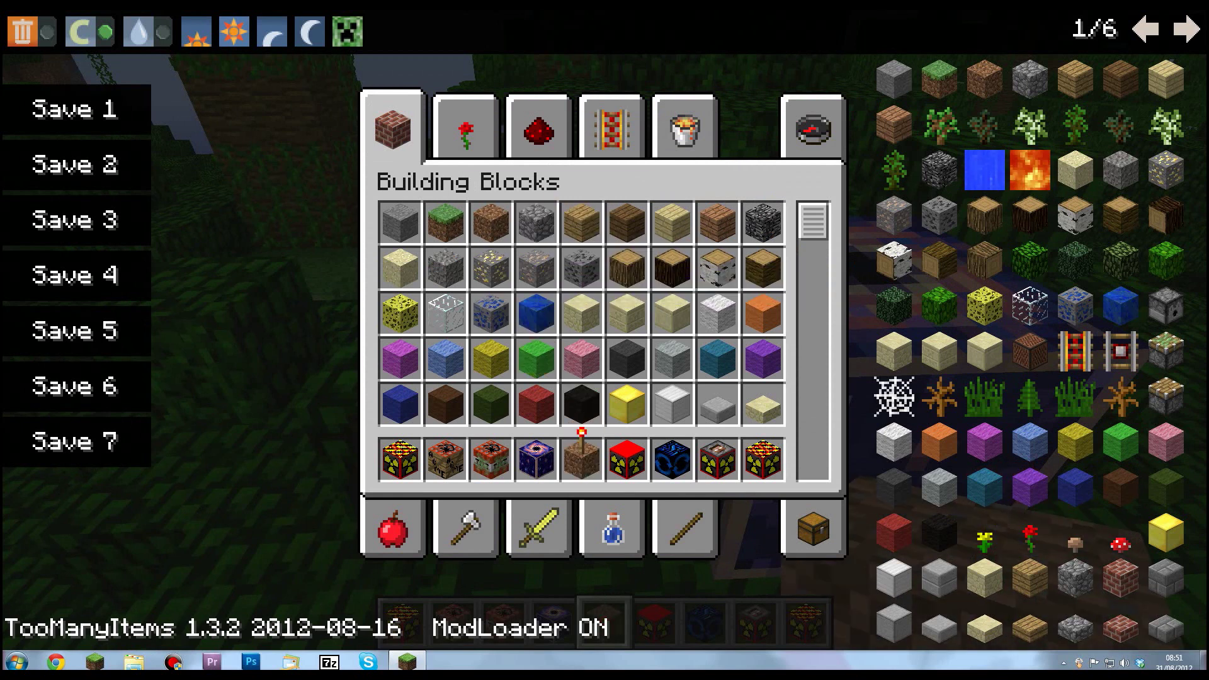
{"action": "key", "text": "e"}
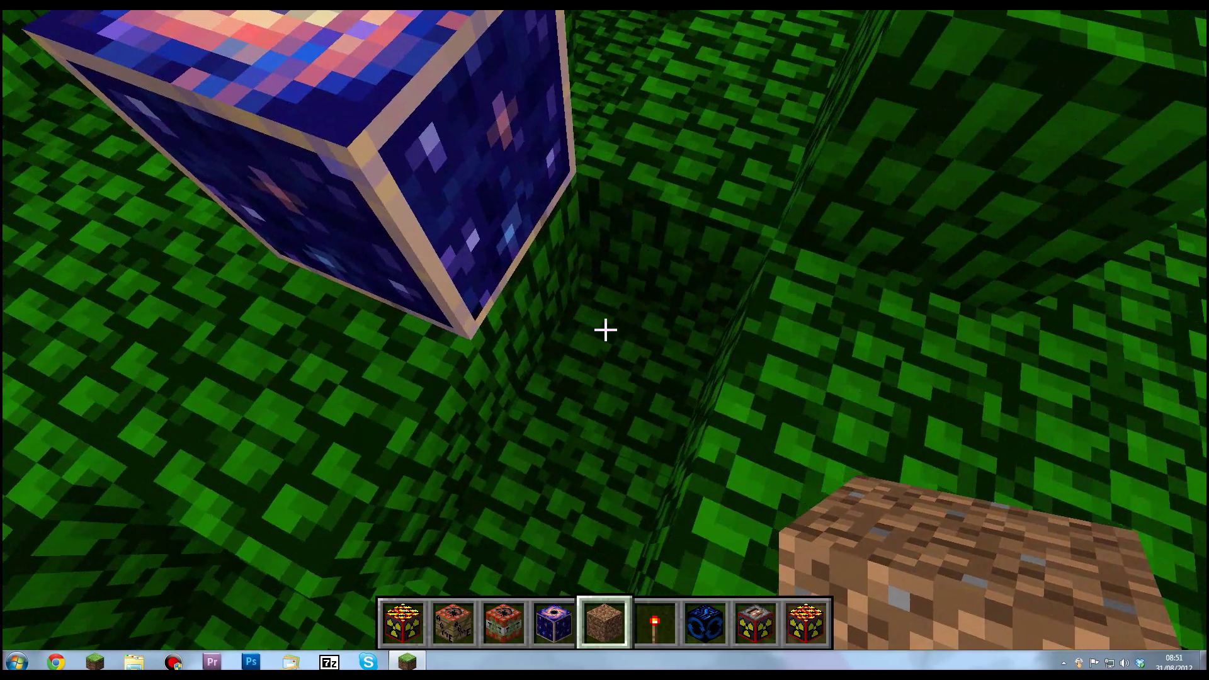
- Place the dirt block beside the Nova Bomb, then set the bomb off with the redstone torch and back away
{"action": "right_click", "coordinate": [605, 329]}
{"action": "scroll", "coordinate": [605, 330], "scroll_direction": "down", "scroll_amount": 1}
{"action": "key", "text": "s"}
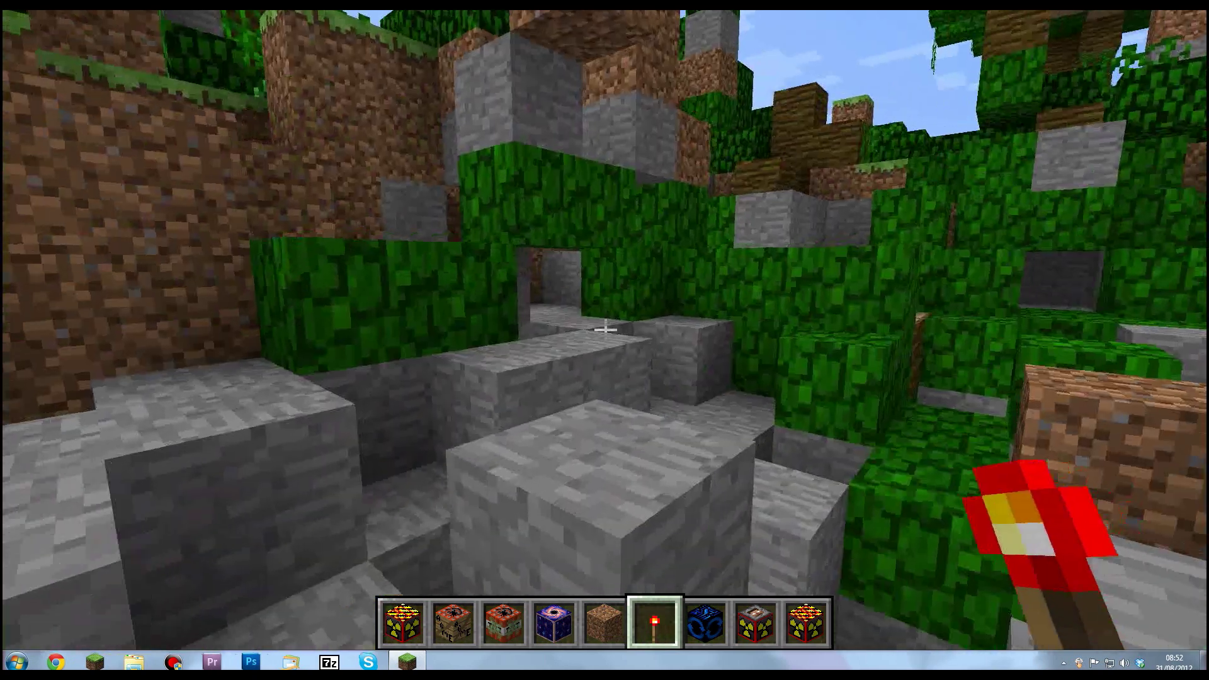
- Move through the Nova Bomb's blast area and view the character in third person from behind and from the front
{"action": "key", "text": "w"}
{"action": "key", "text": "space"}
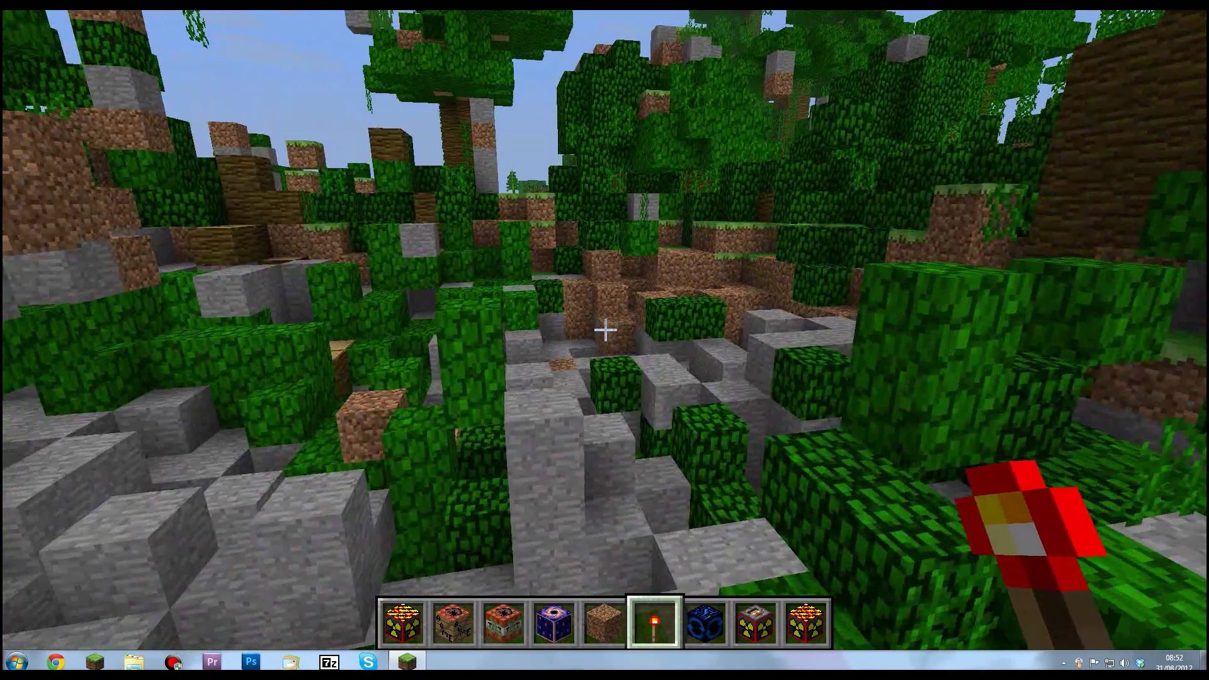
{"action": "key", "text": "F5"}
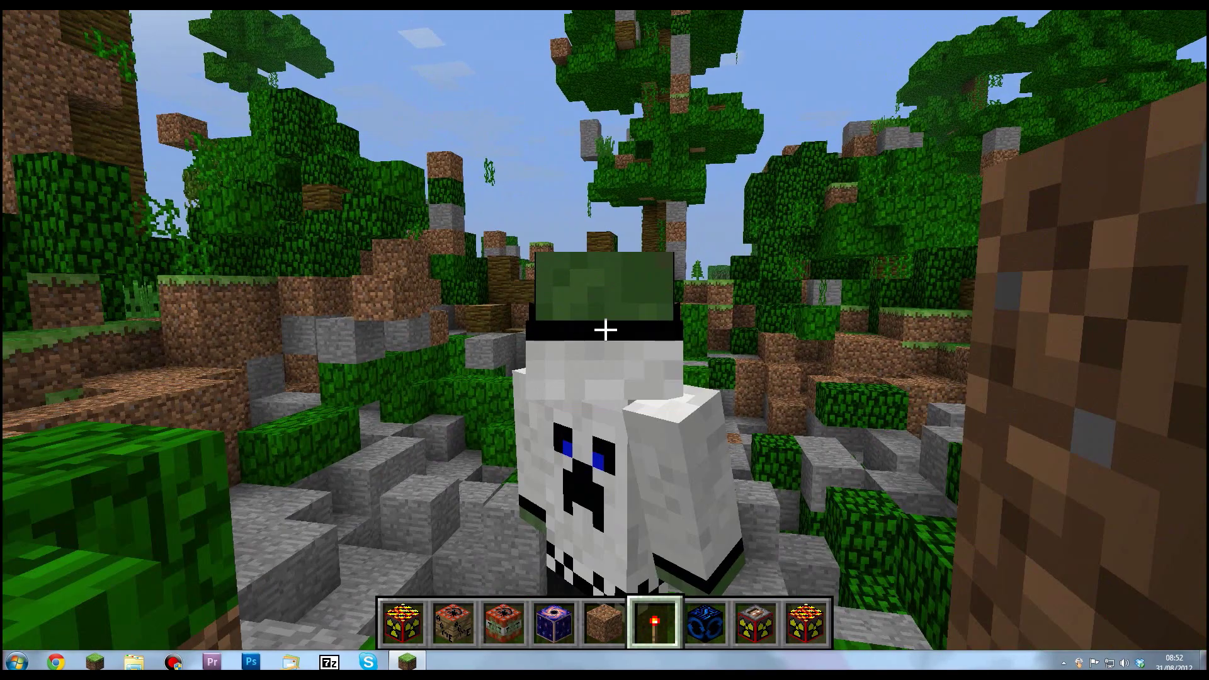
{"action": "key", "text": "F5"}
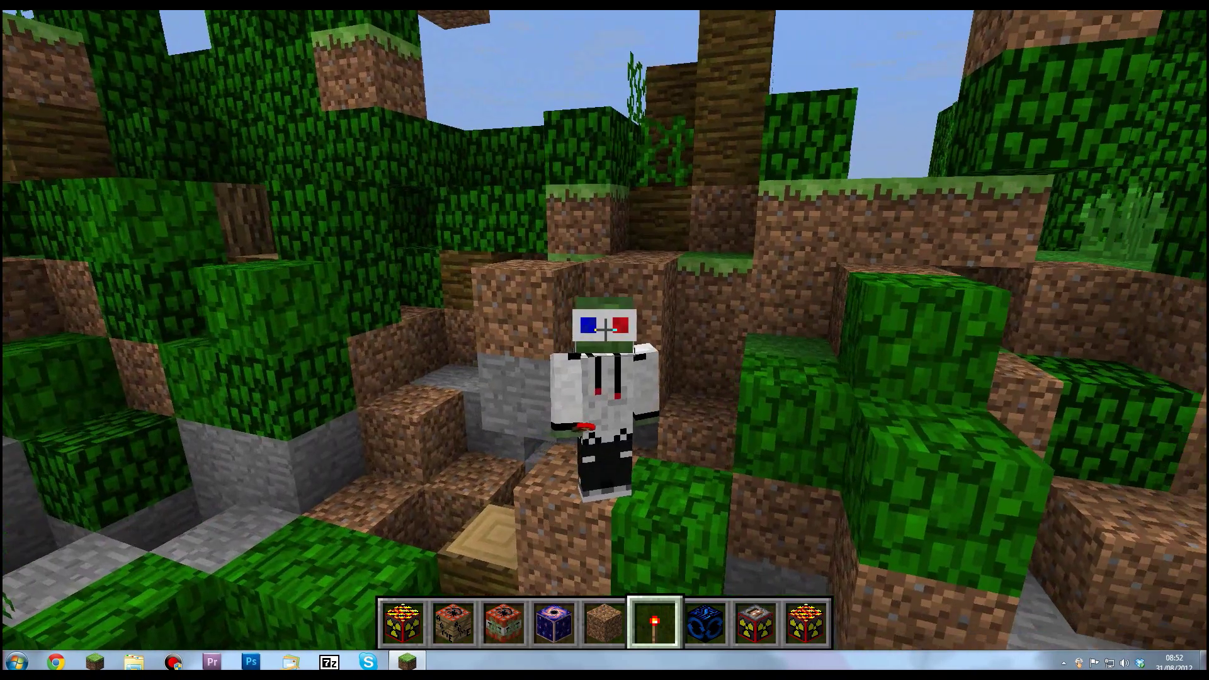